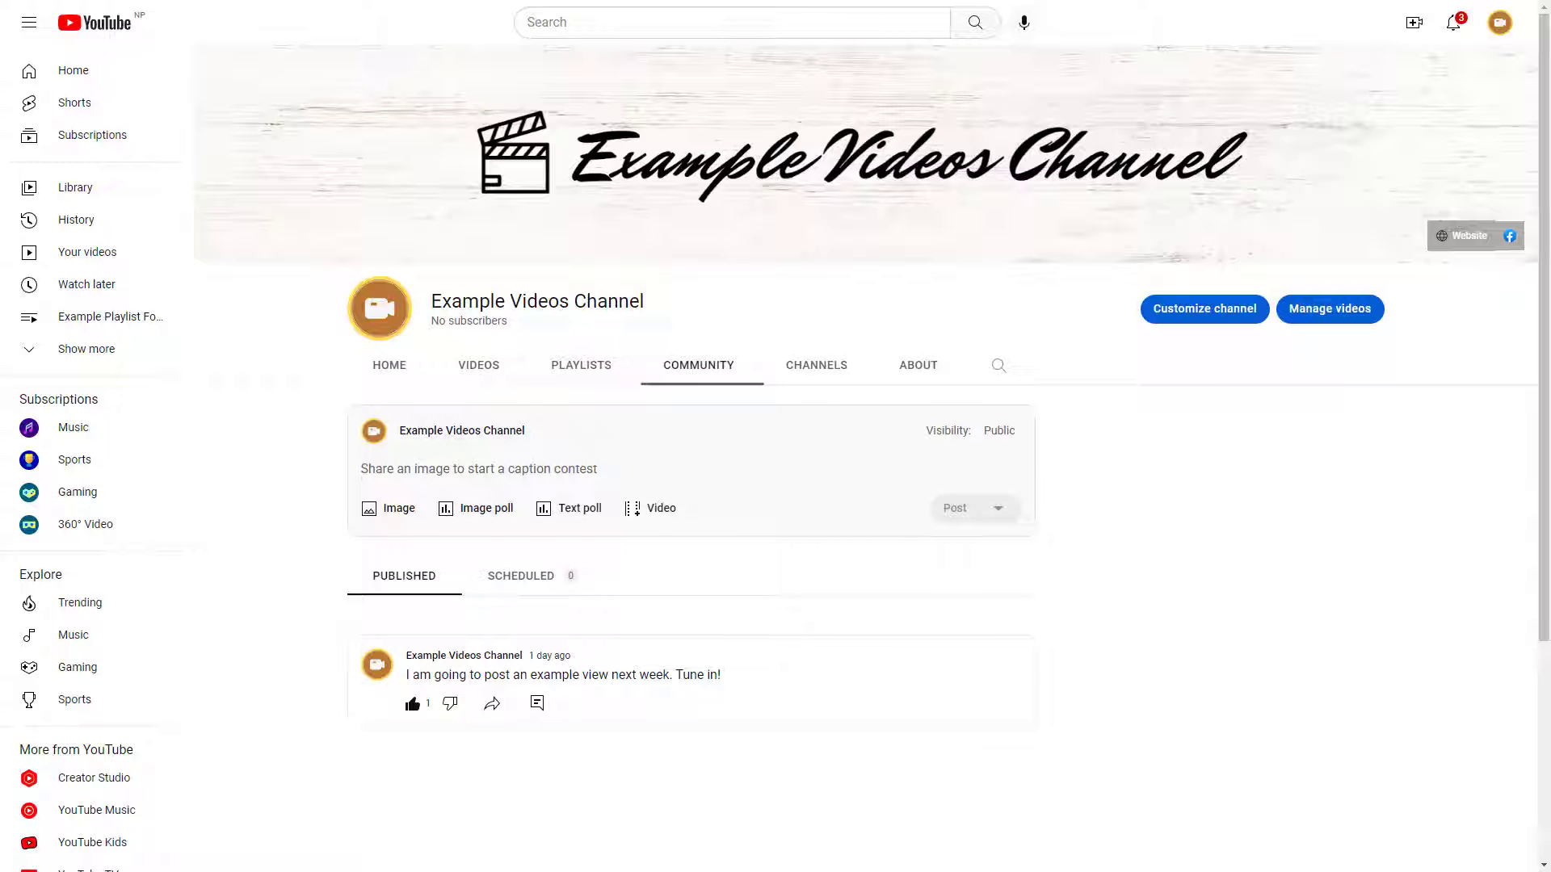
Start a new Example Videos Channel community post reading 'Hello'
click(512, 474)
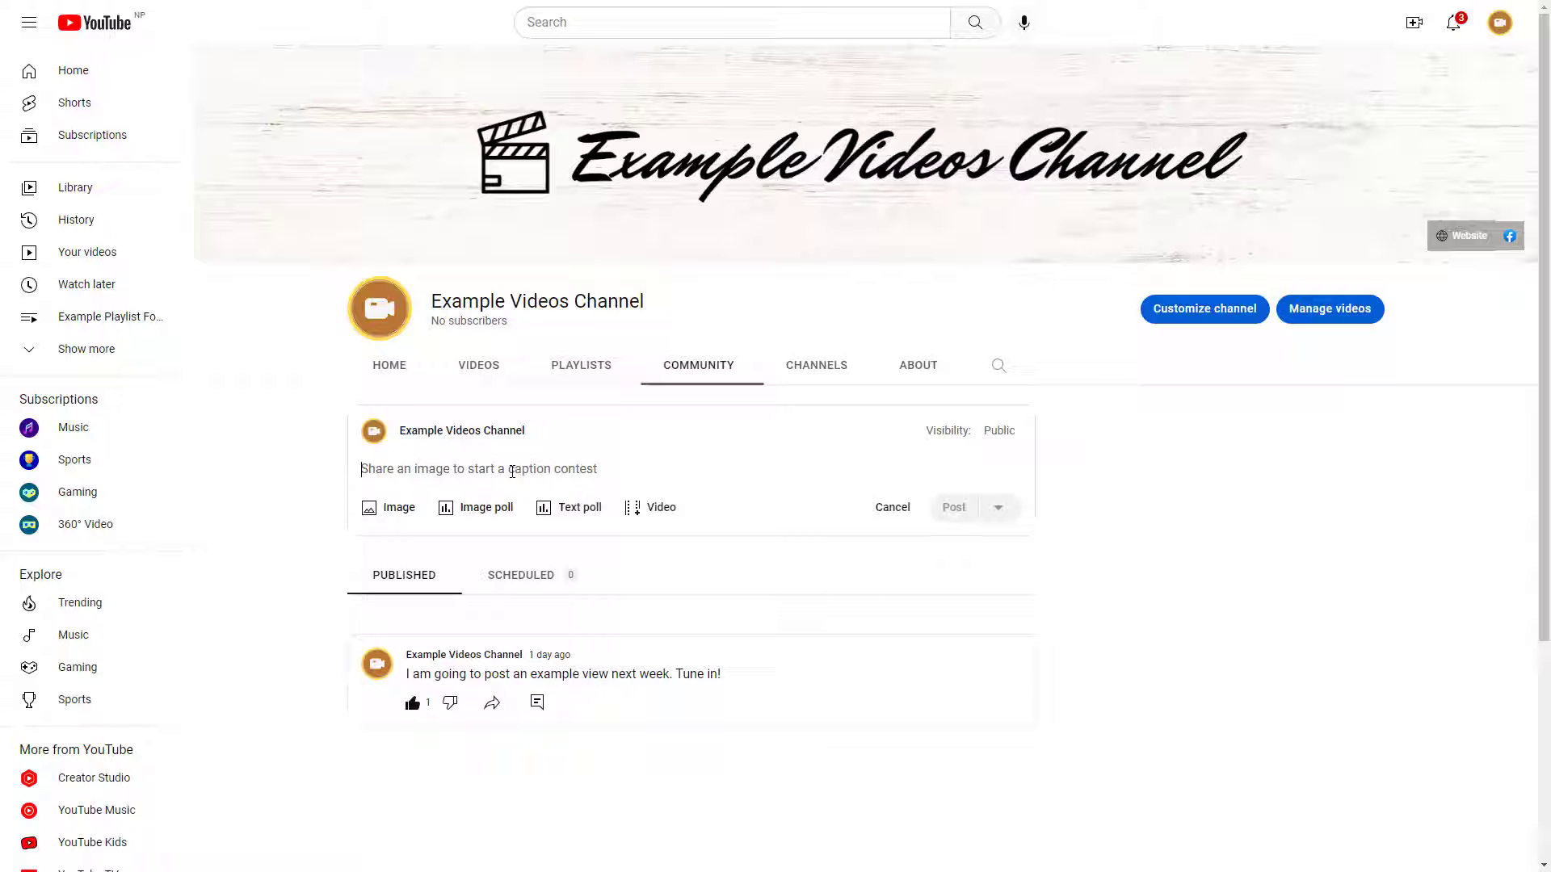
text(Hello)
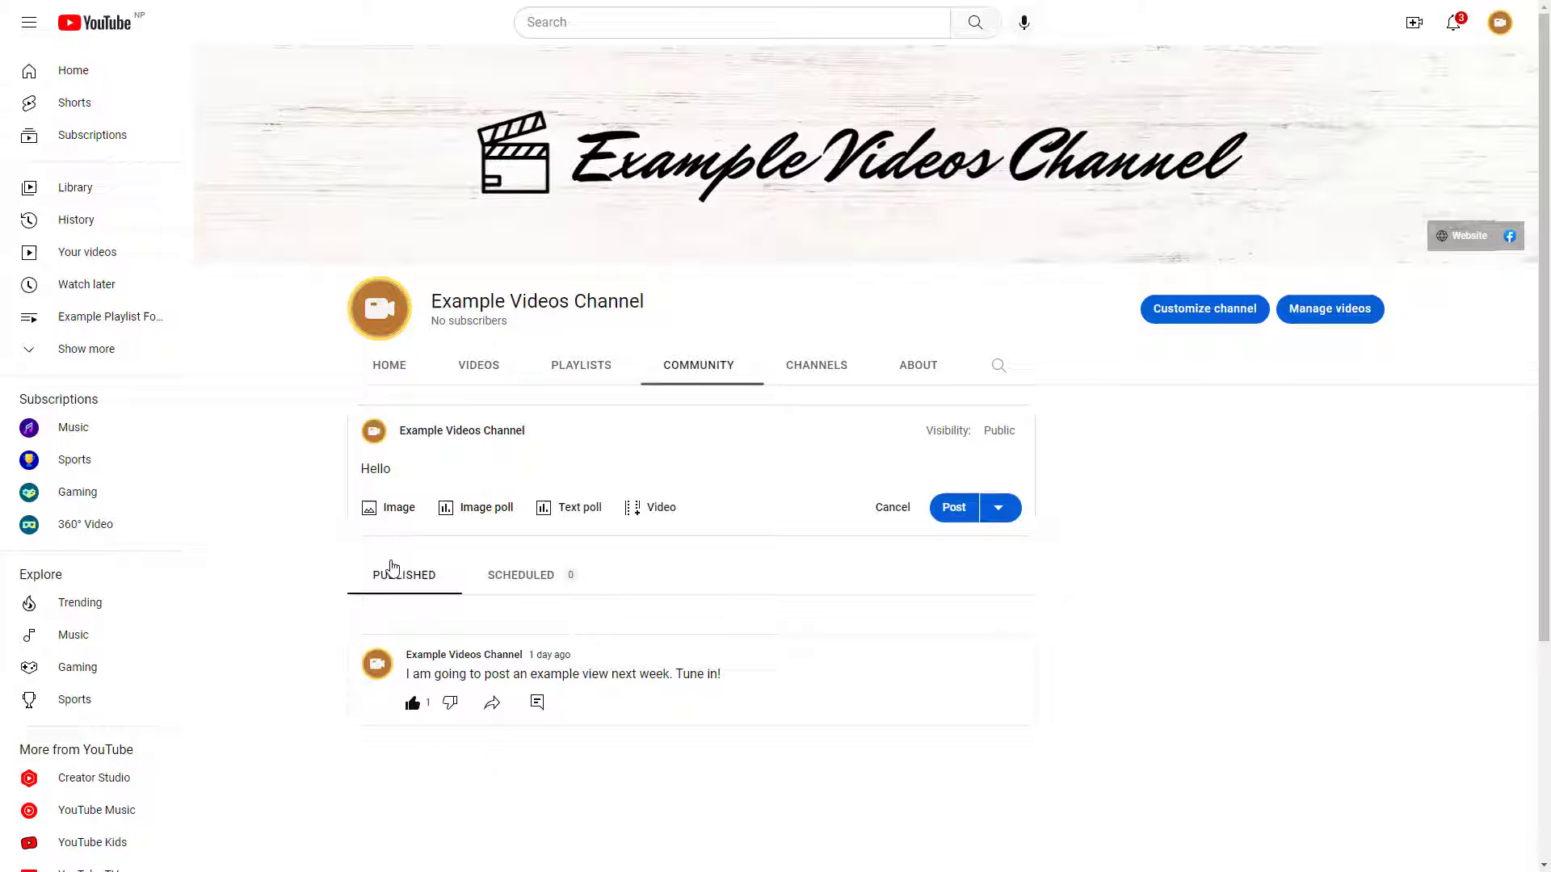
Choose 5.jpg, 7.jpg and 12.jpg from TT (L:) > Images as post images
click(398, 509)
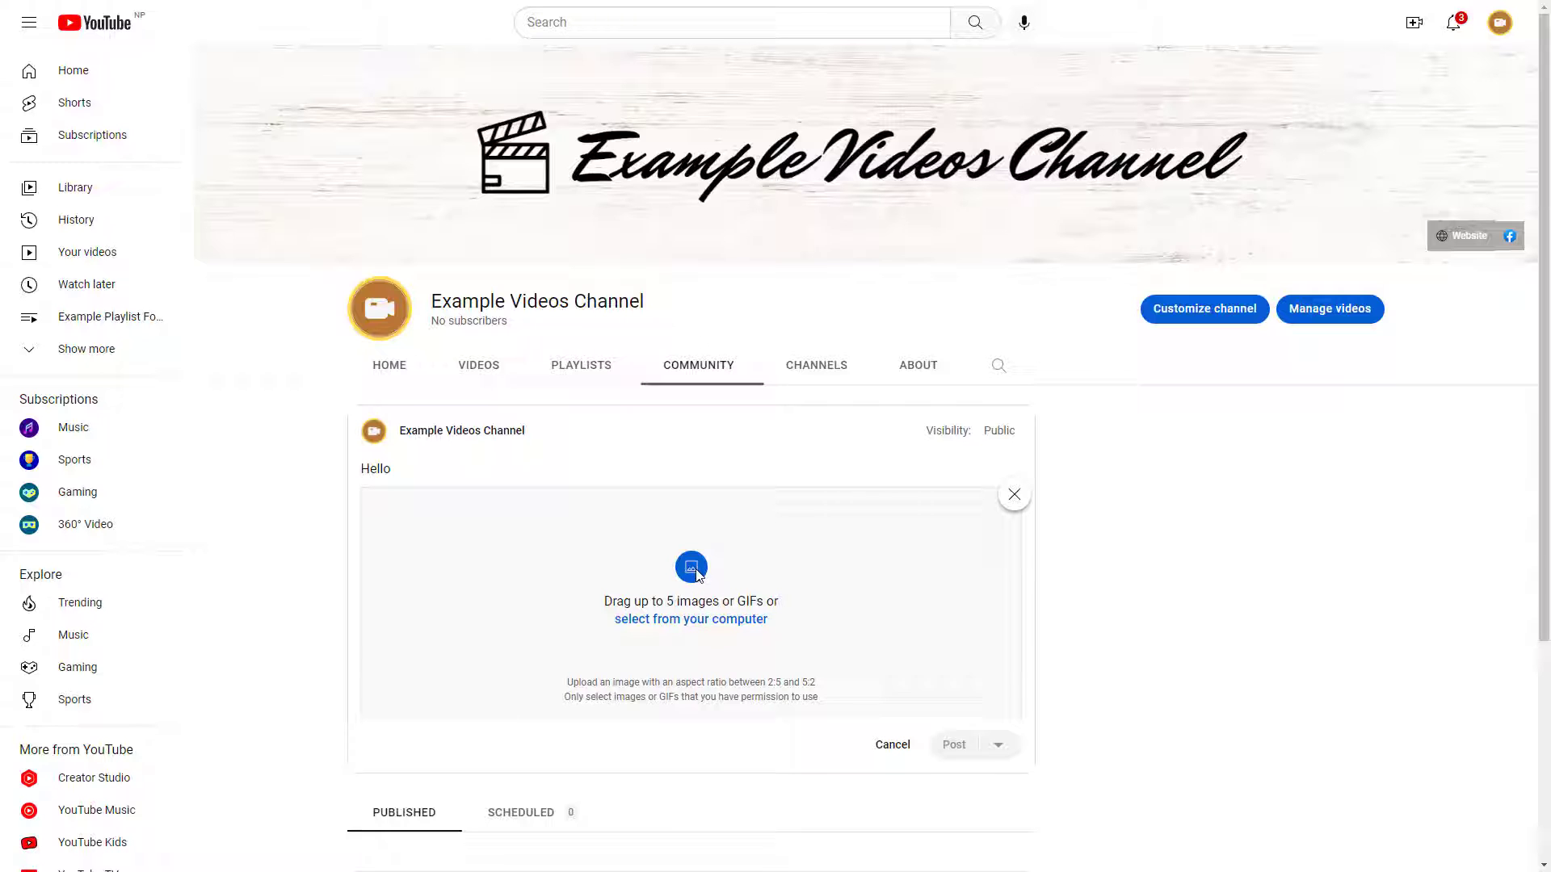
click(727, 621)
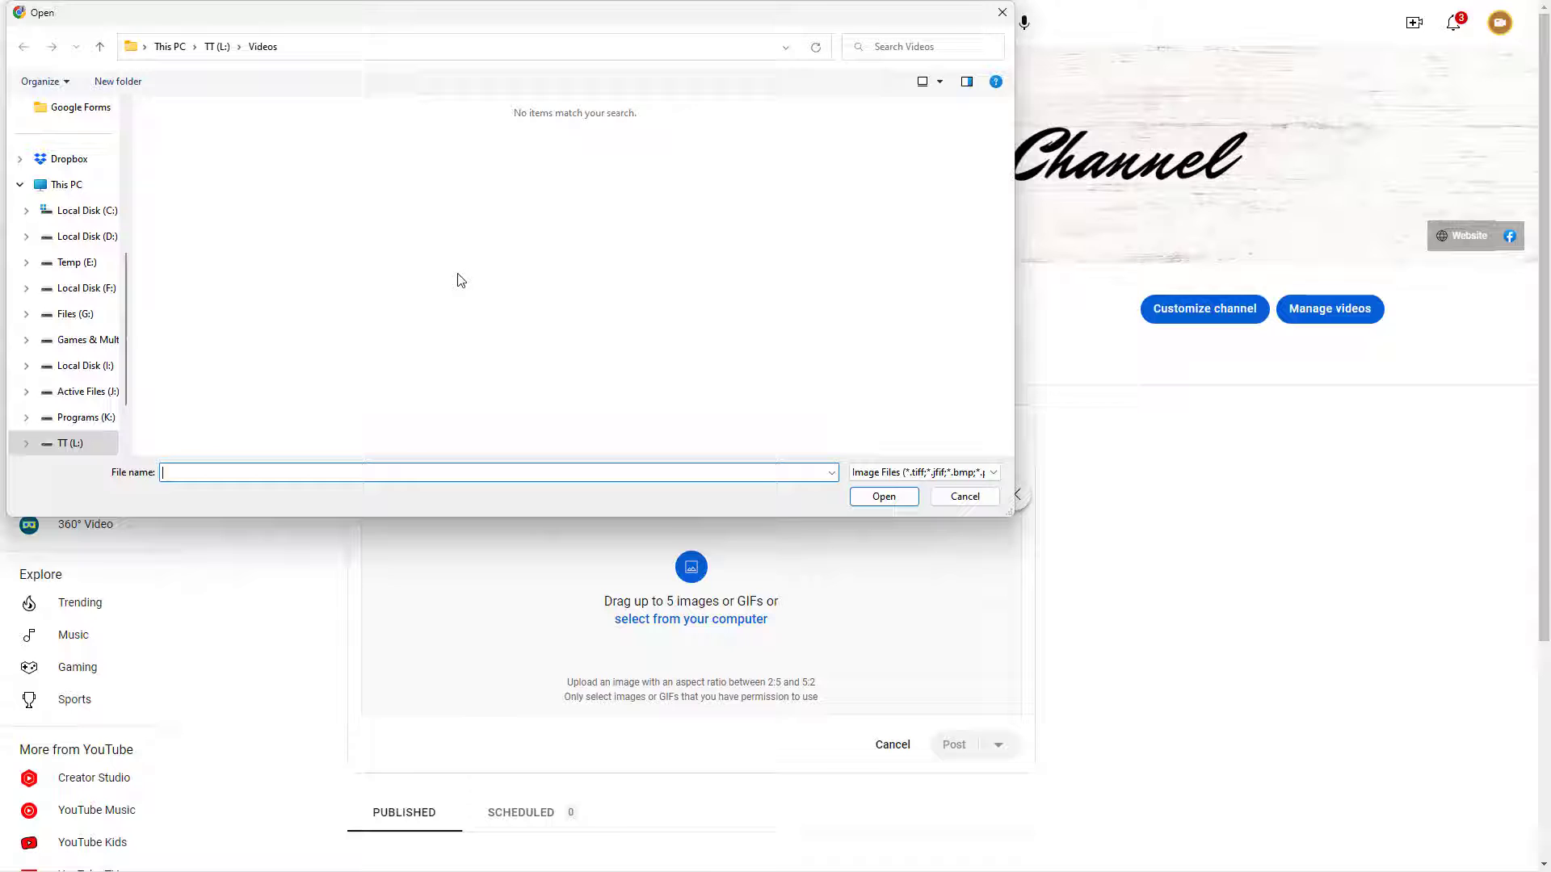
click(219, 48)
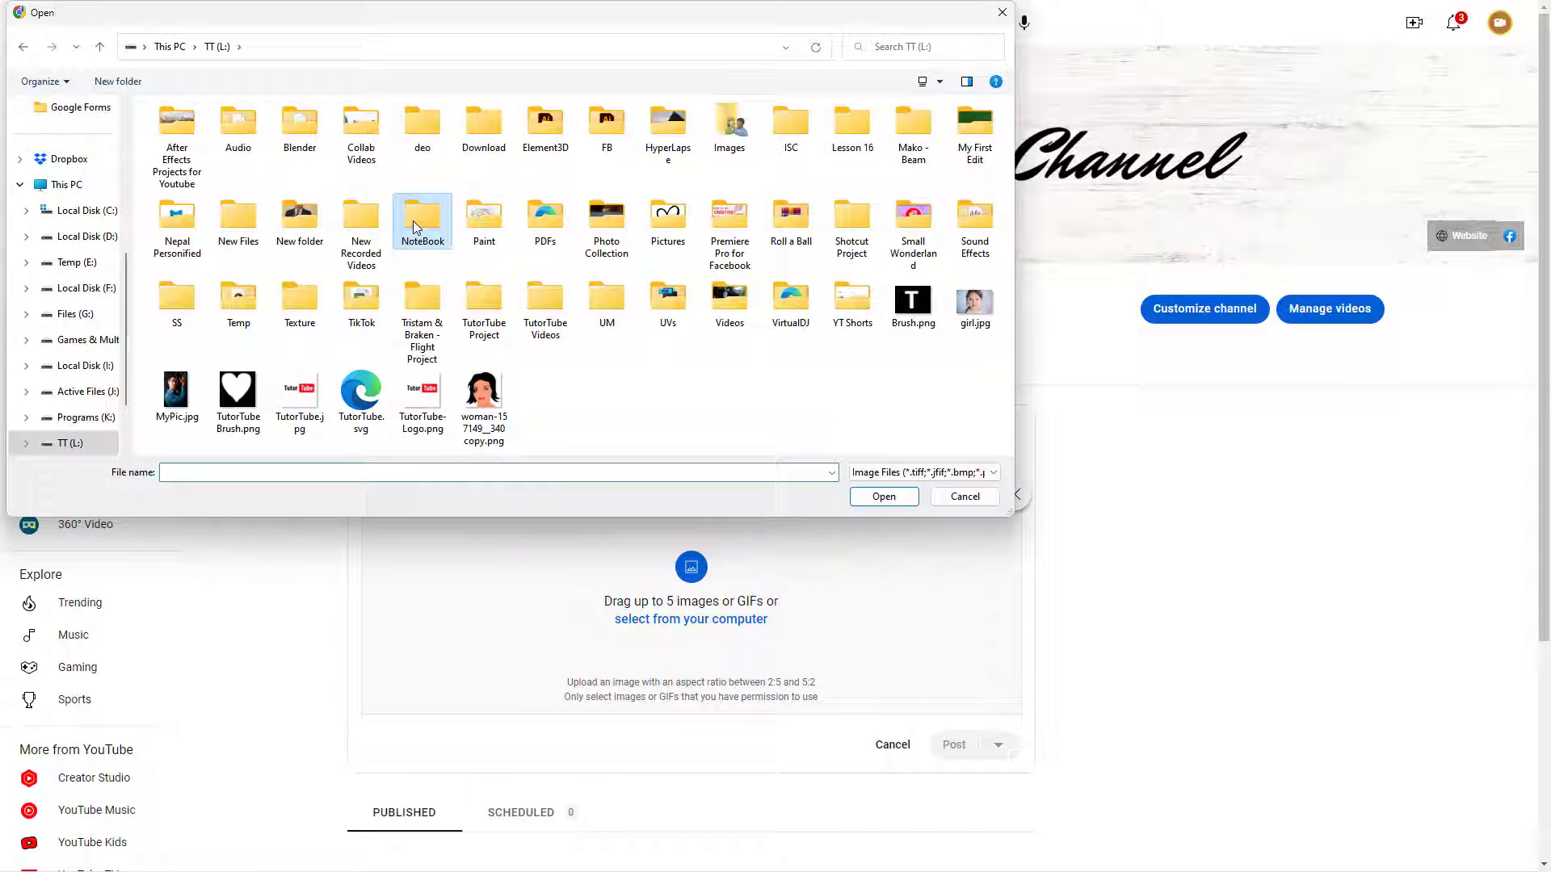
double_click(738, 140)
click(268, 157)
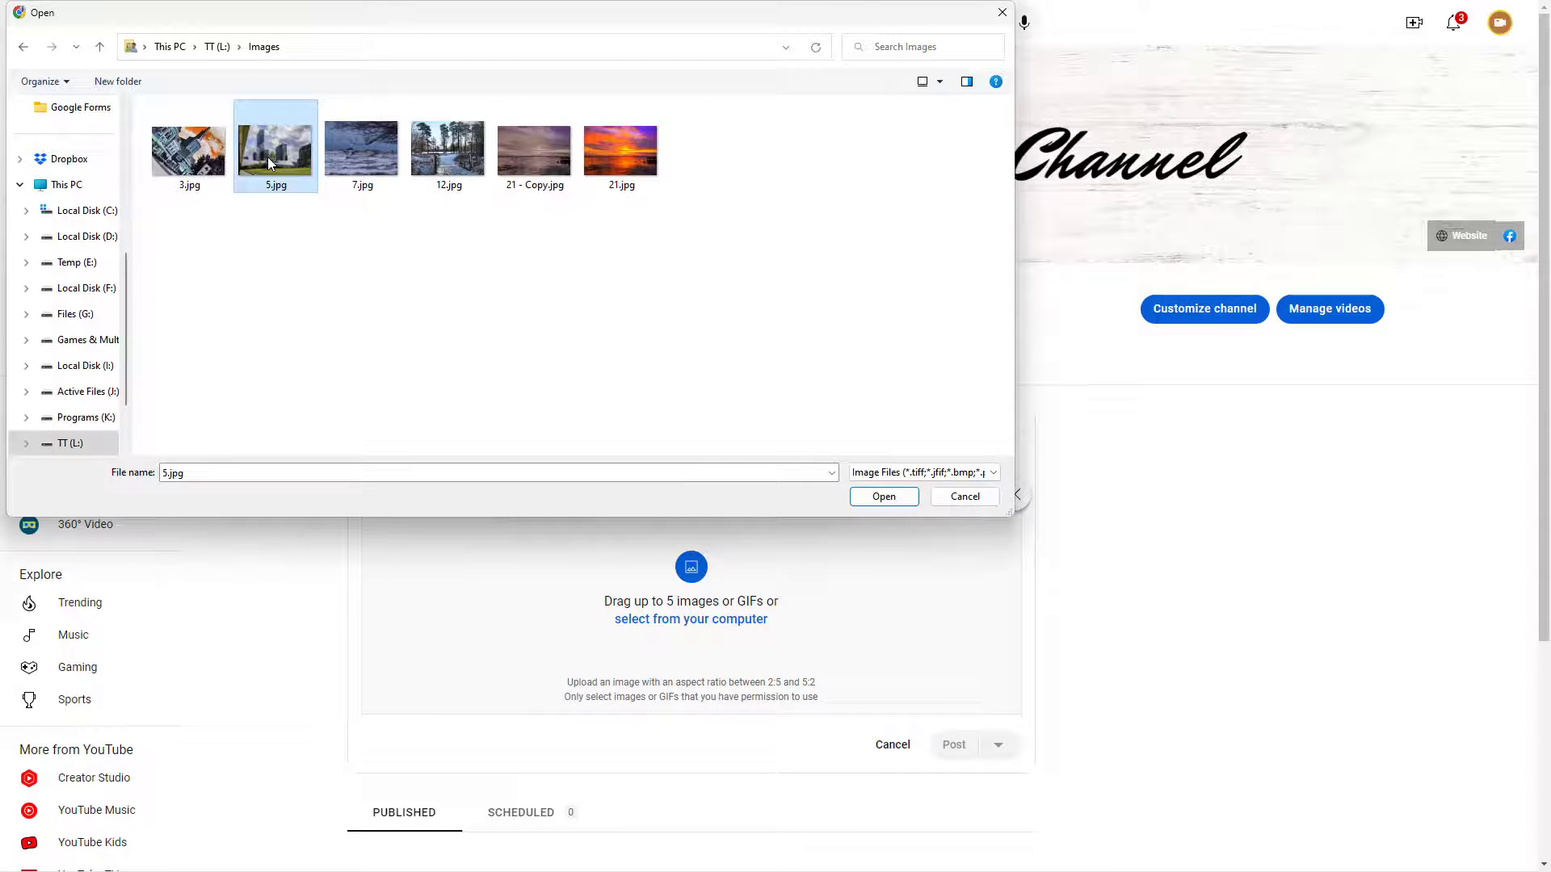
ctrl+click(362, 176)
ctrl+click(450, 145)
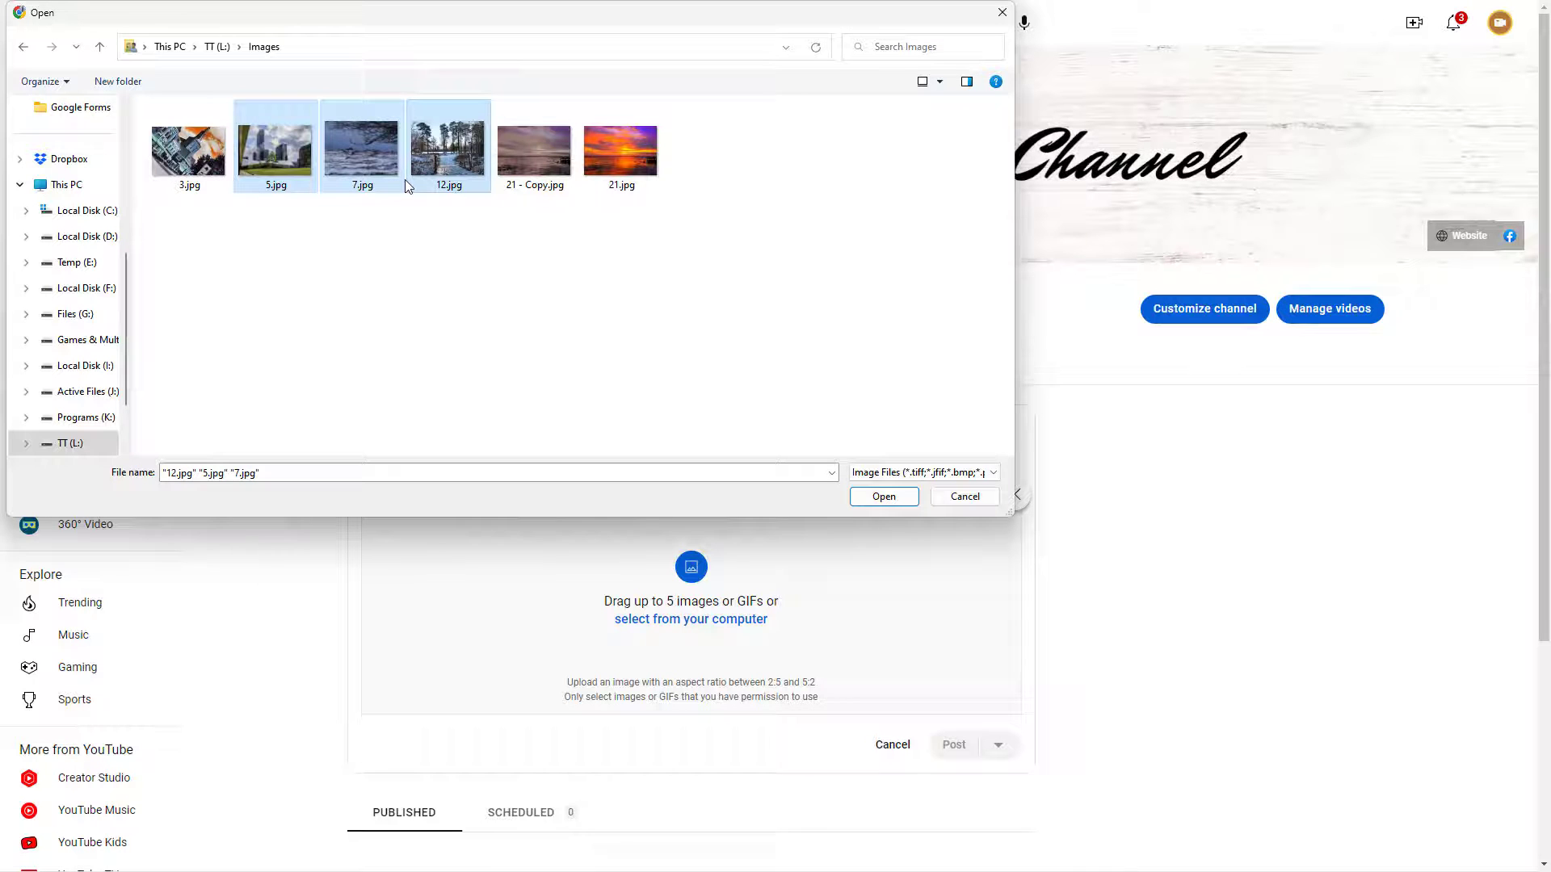
Attach the three selected photos and preview each thumbnail
click(863, 497)
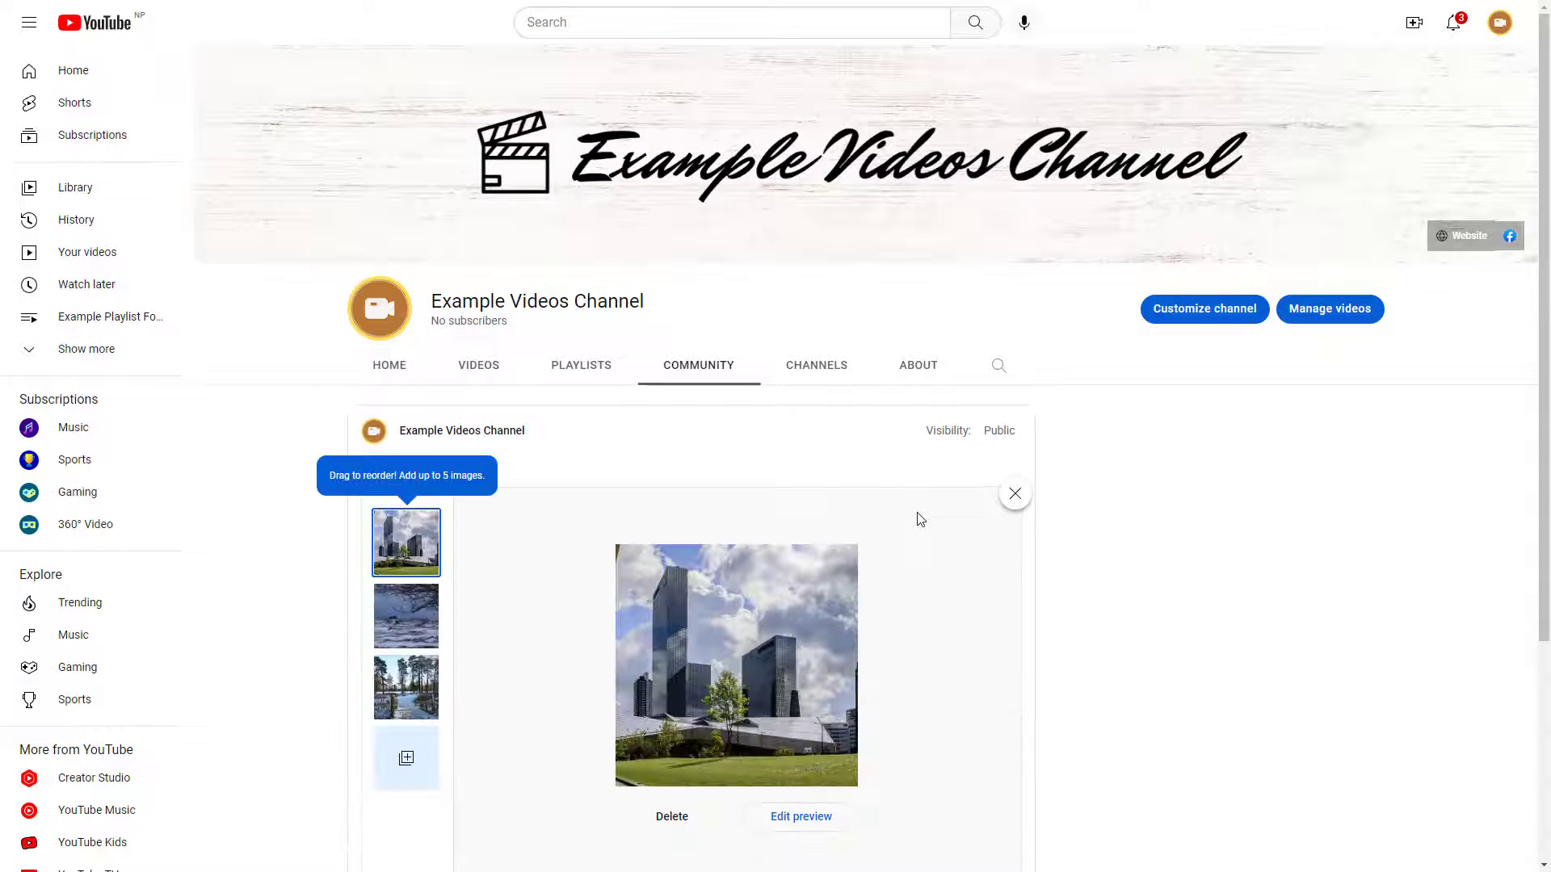
scroll(641, 611, down, 3)
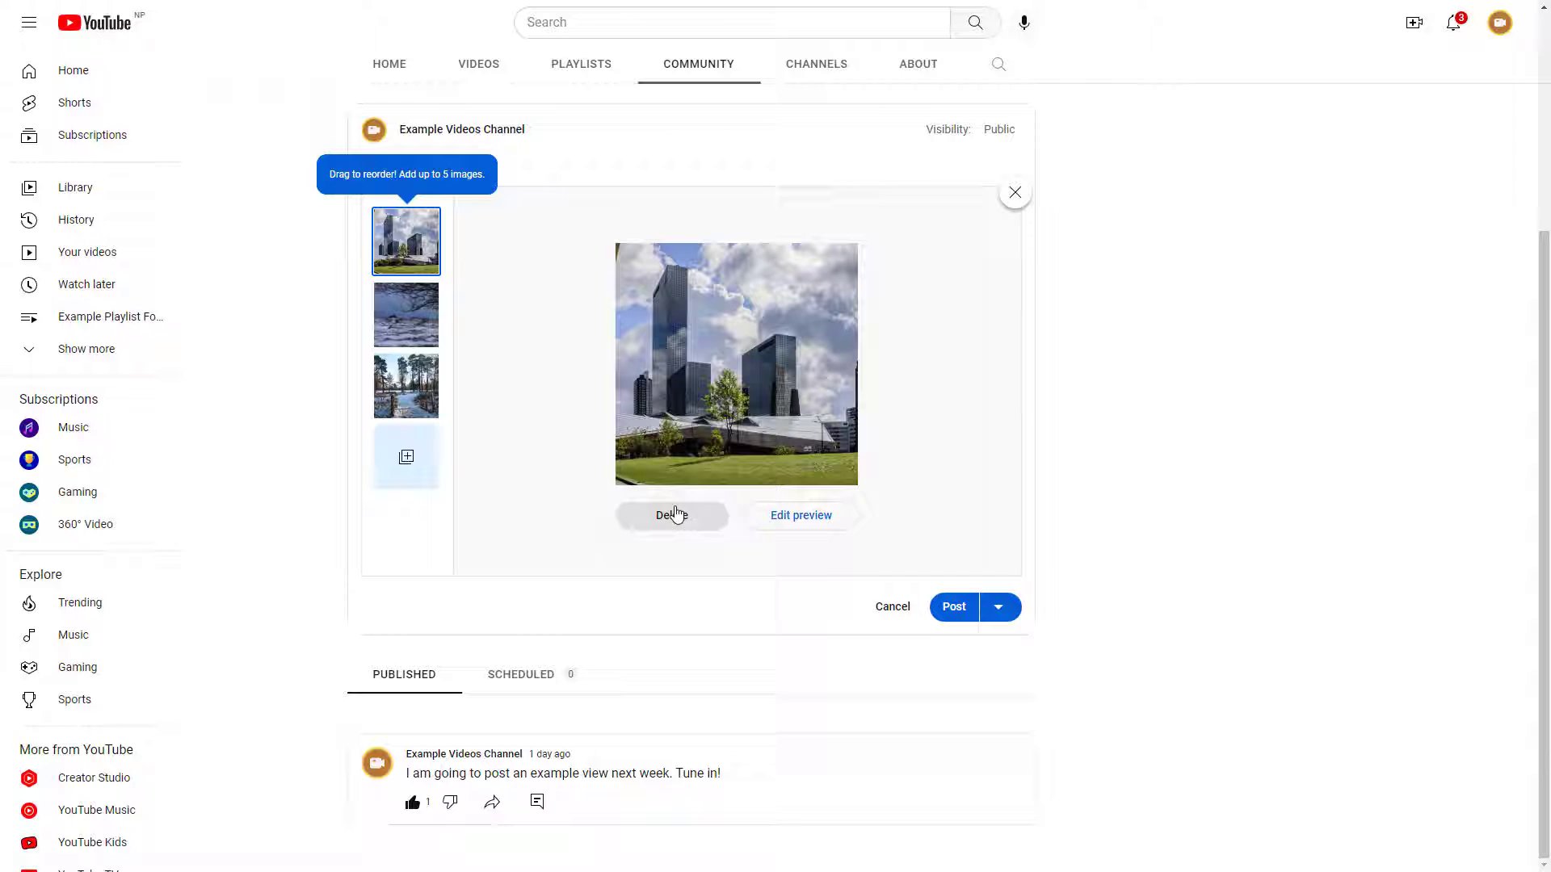
click(404, 328)
click(418, 387)
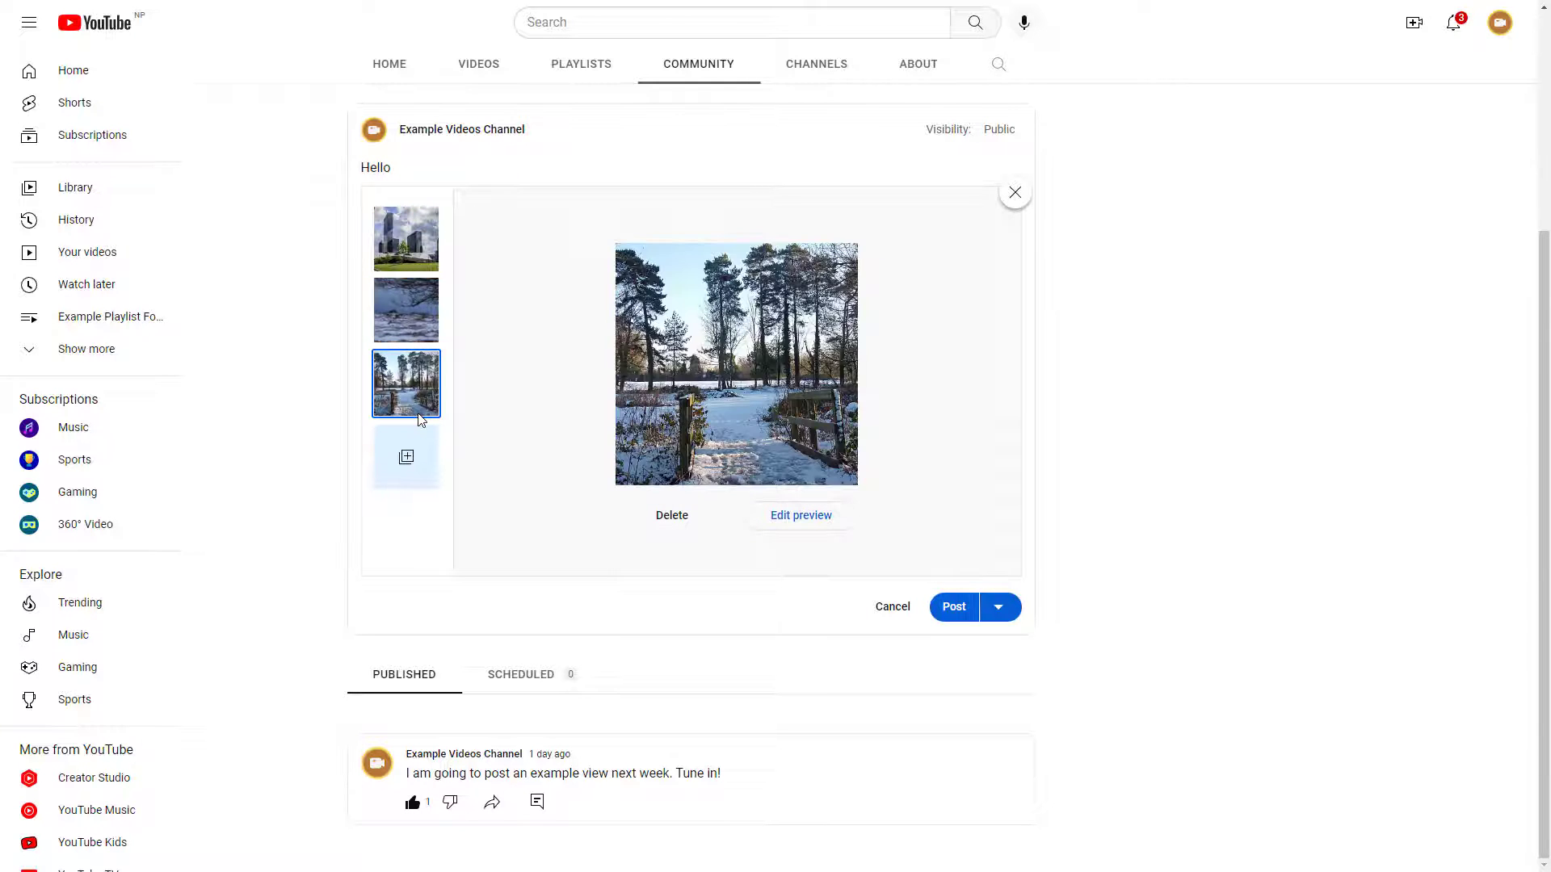
click(418, 260)
Reframe the glass-towers preview to include the brick building and save it
click(793, 523)
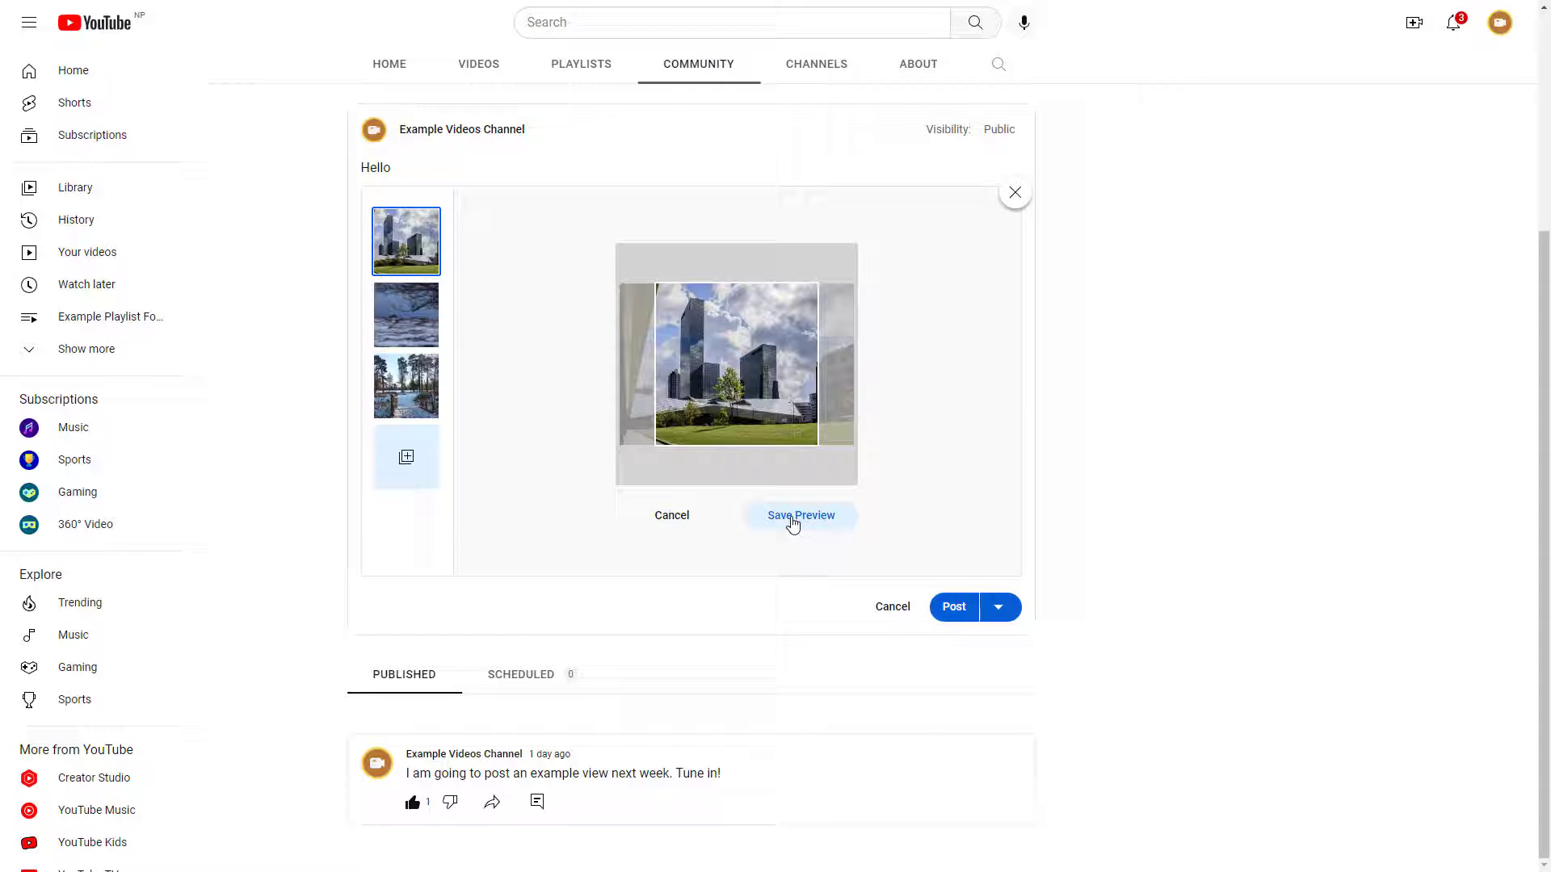
mouse_move(742, 358)
mouse_down()
mouse_move(822, 301)
mouse_move(827, 278)
mouse_move(815, 290)
mouse_up()
click(777, 519)
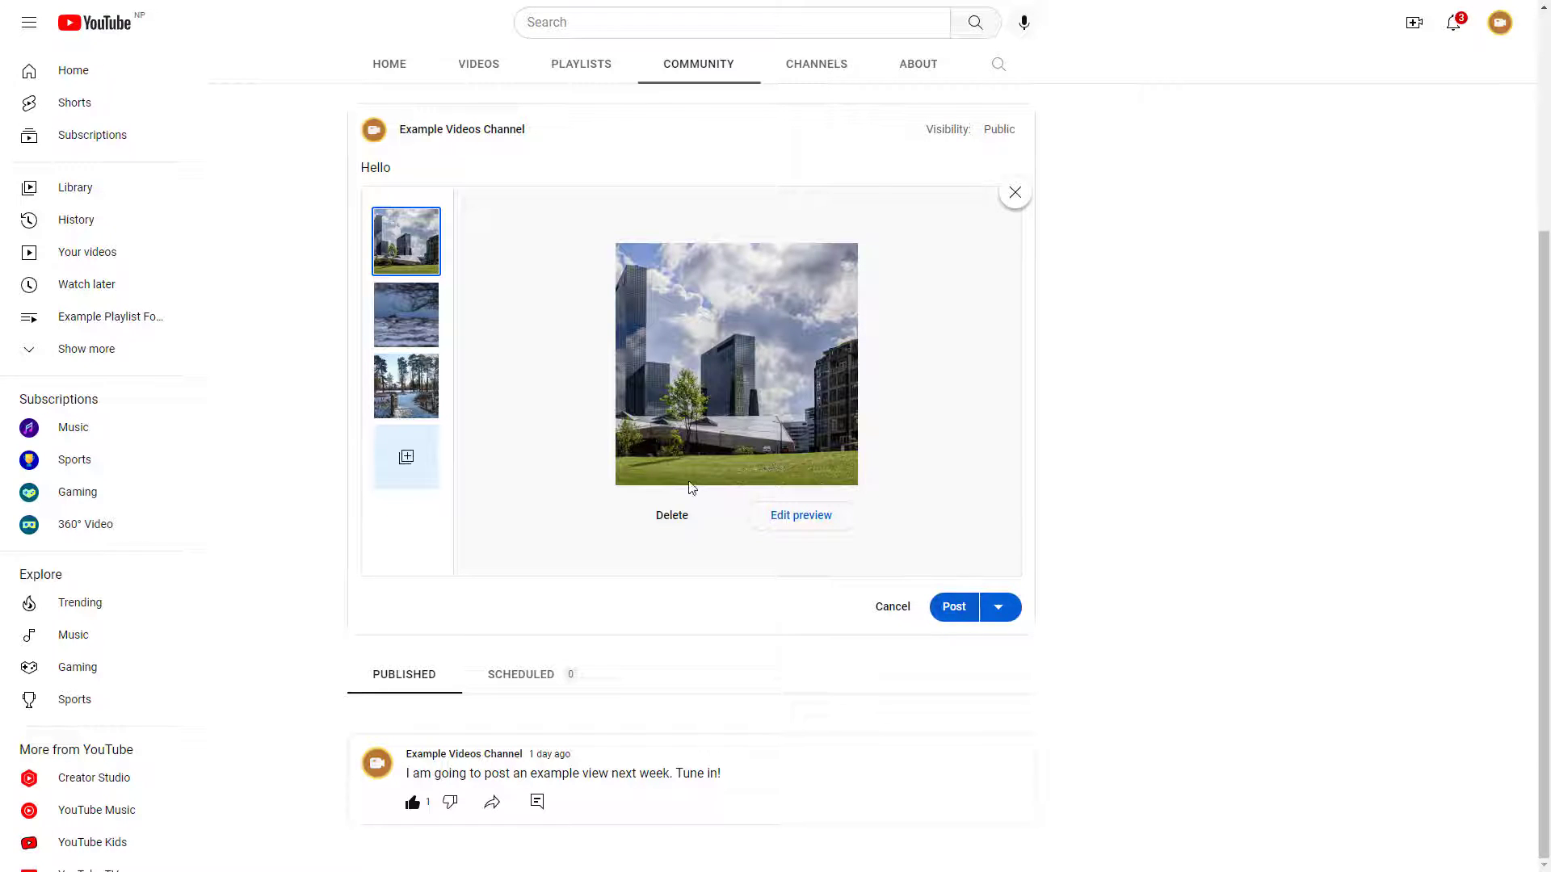
Add 3.jpg as a fourth photo and publish the Hello post
click(407, 457)
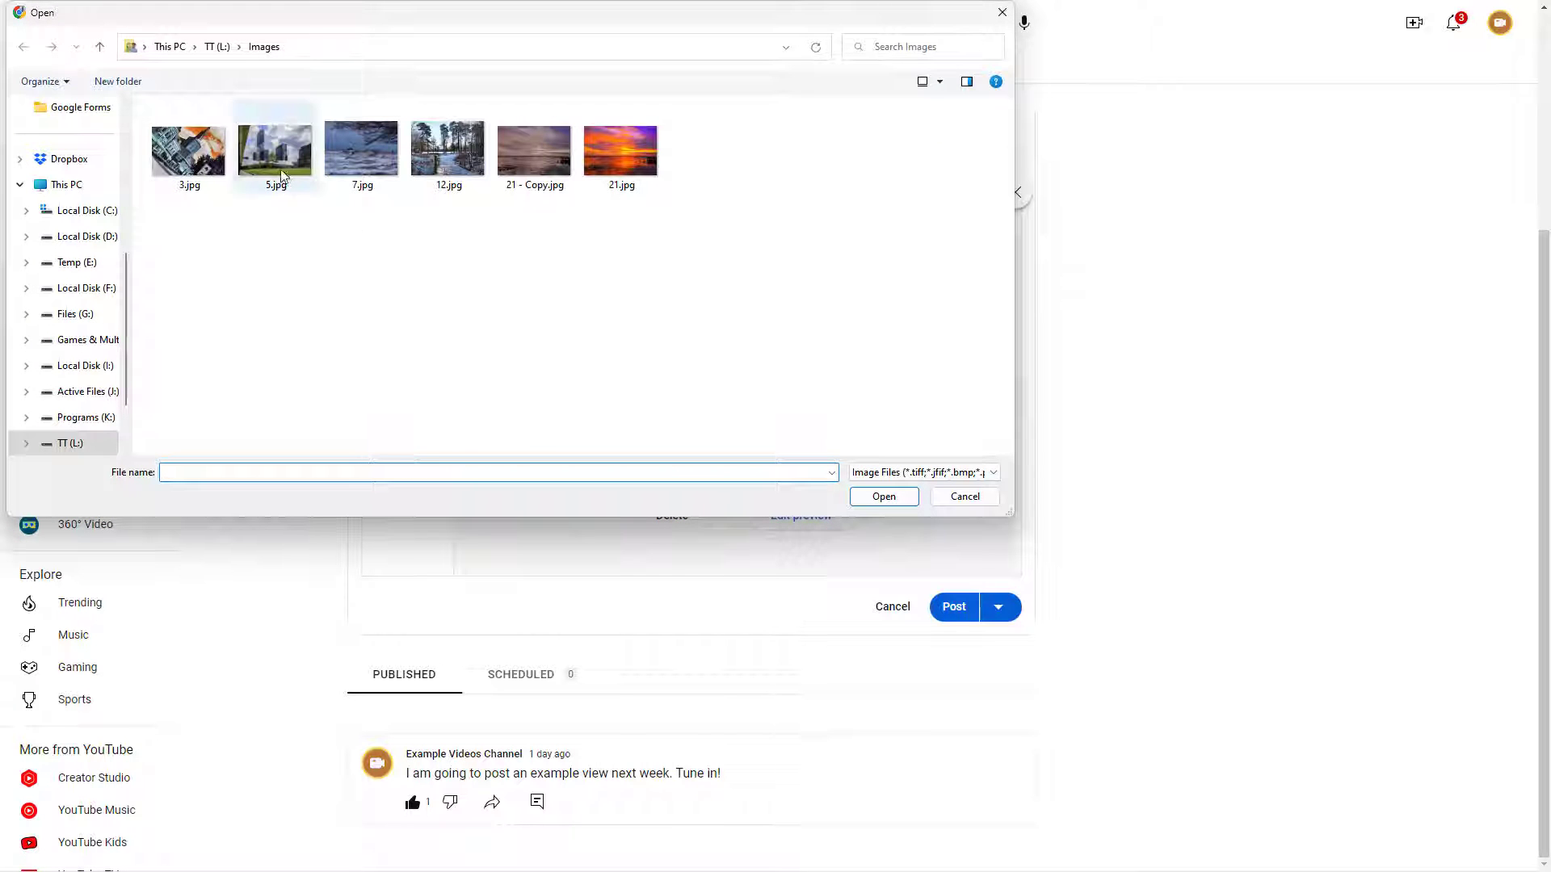
click(188, 151)
click(882, 497)
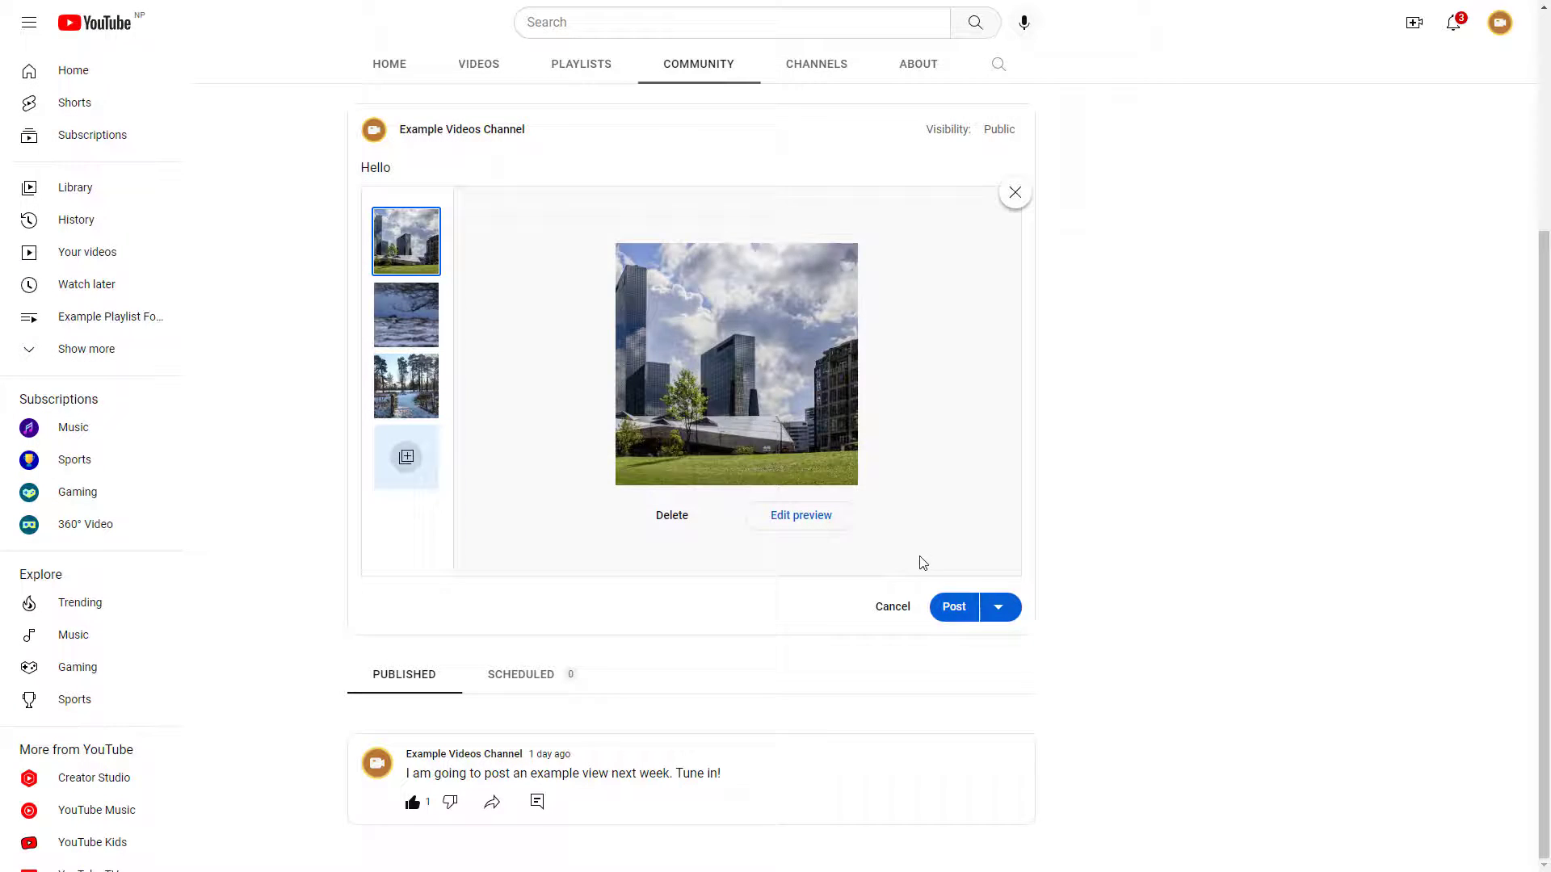
click(959, 617)
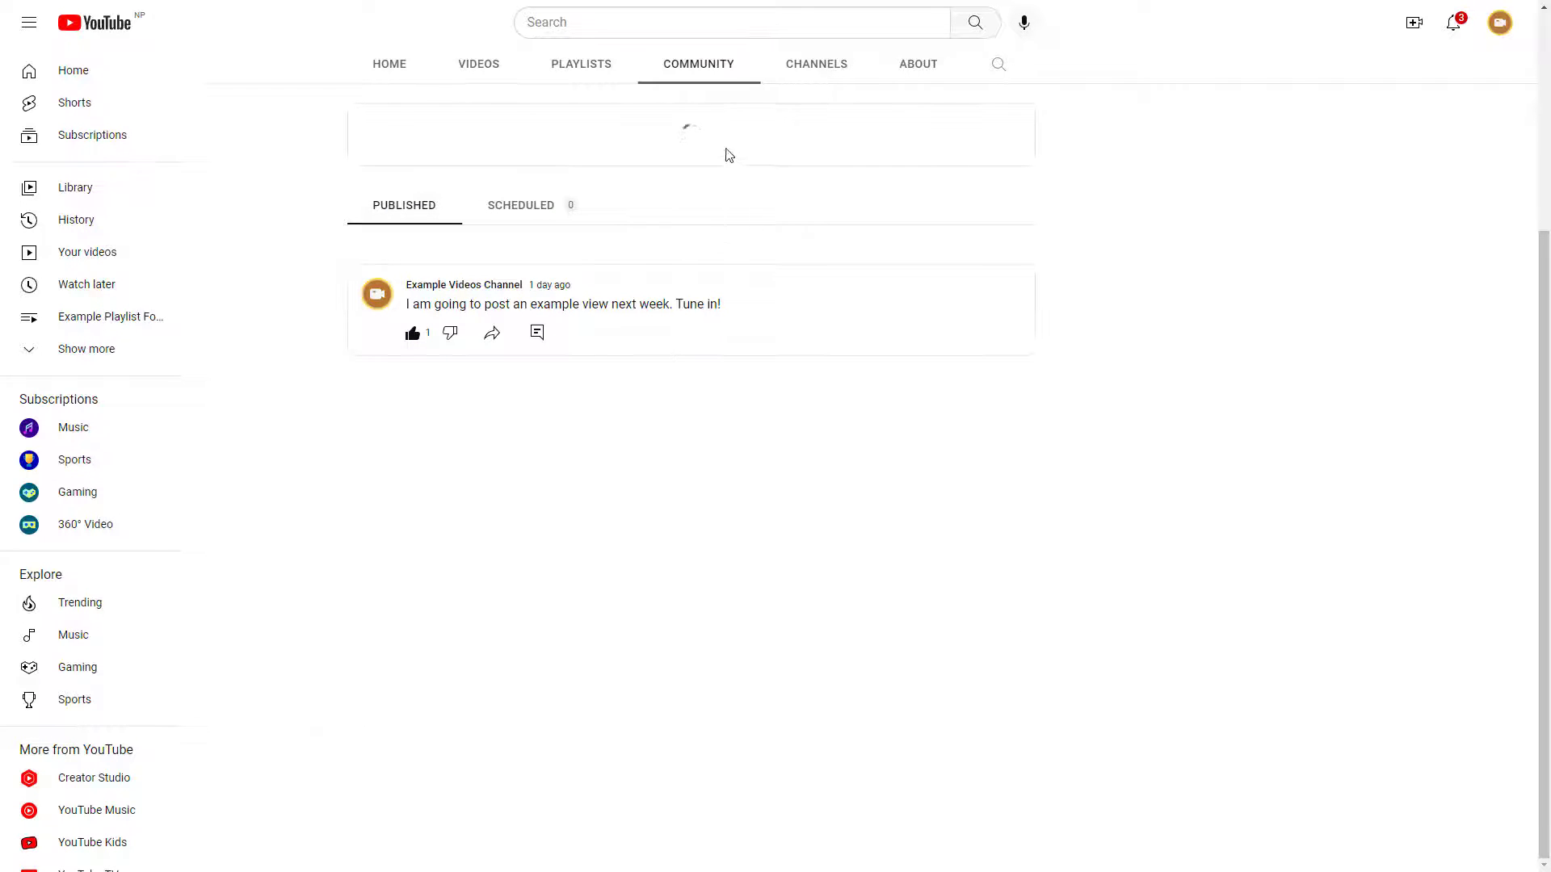
scroll(727, 155, up, 3)
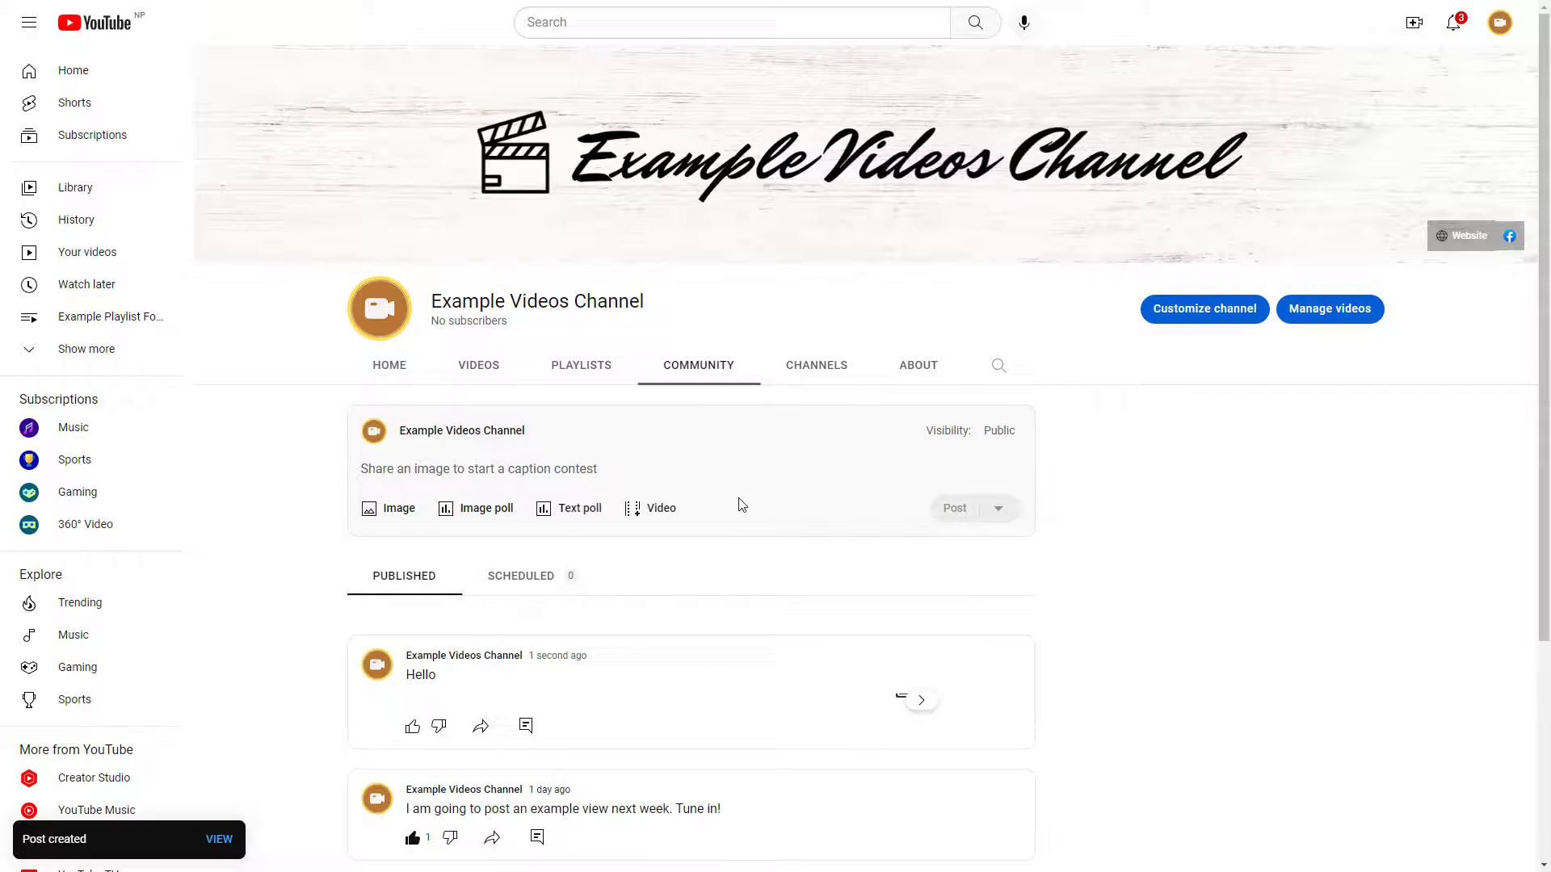
scroll(668, 590, down, 3)
scroll(668, 589, down, 1)
scroll(728, 560, up, 1)
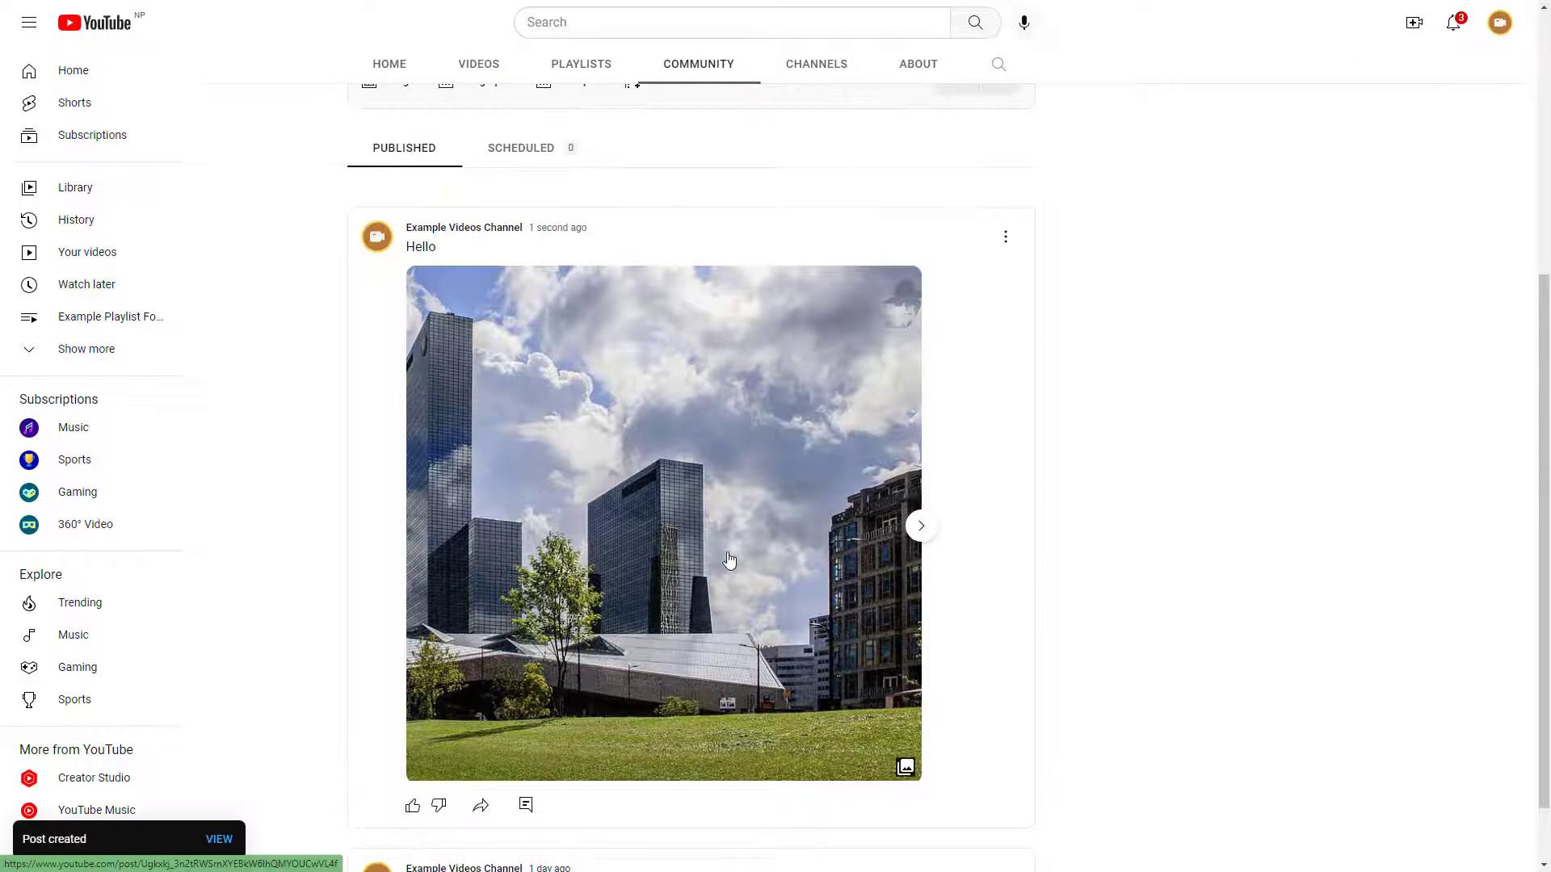
scroll(729, 560, down, 1)
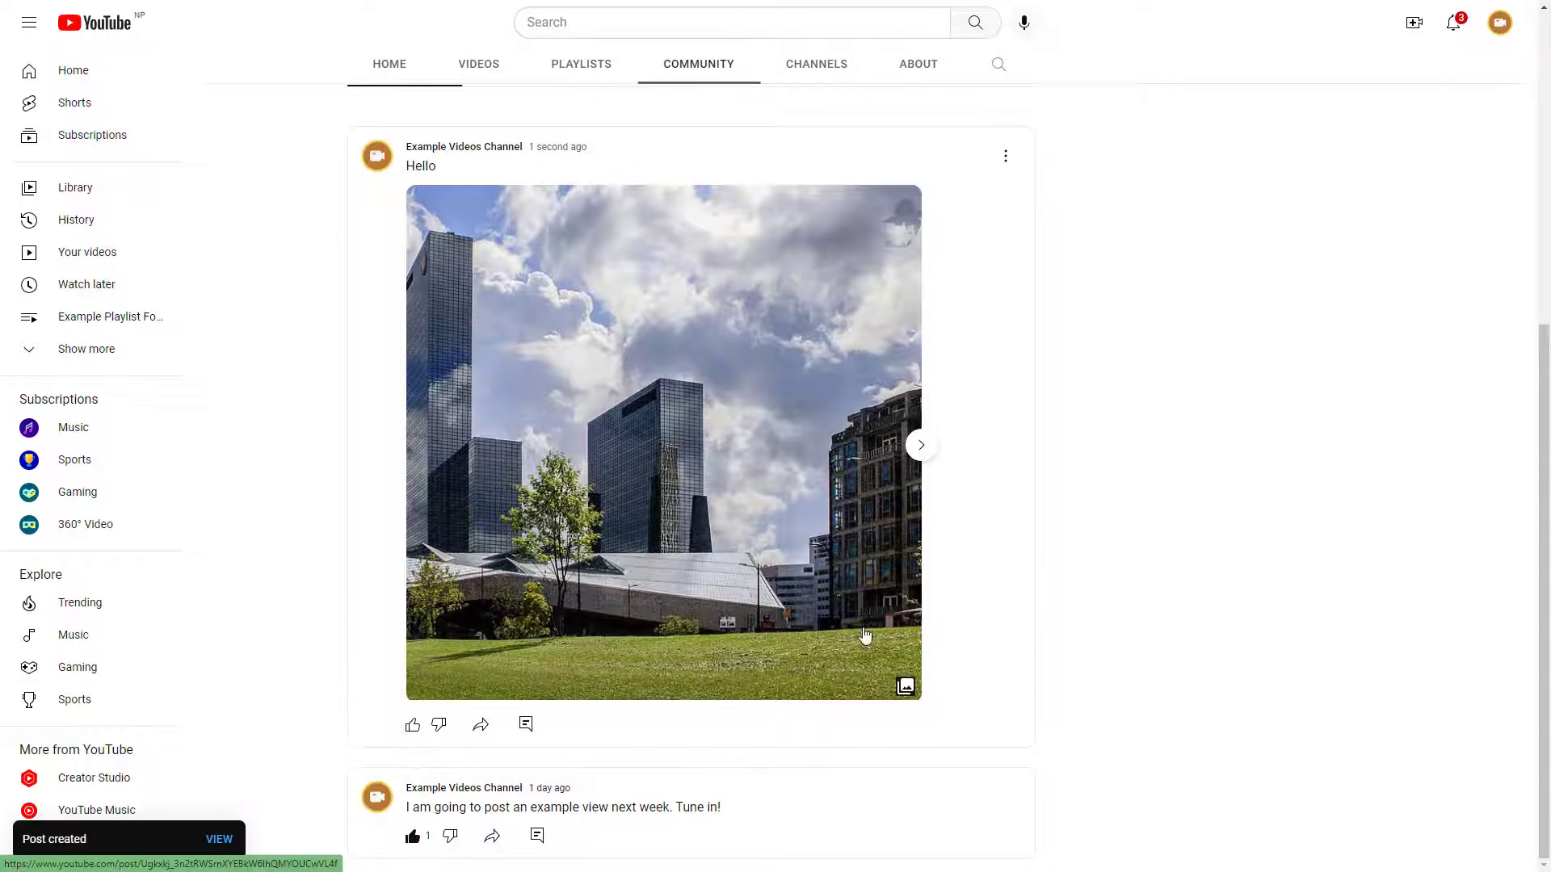
Step forward through the post's carousel photos, then back to the glass towers
click(919, 447)
click(920, 446)
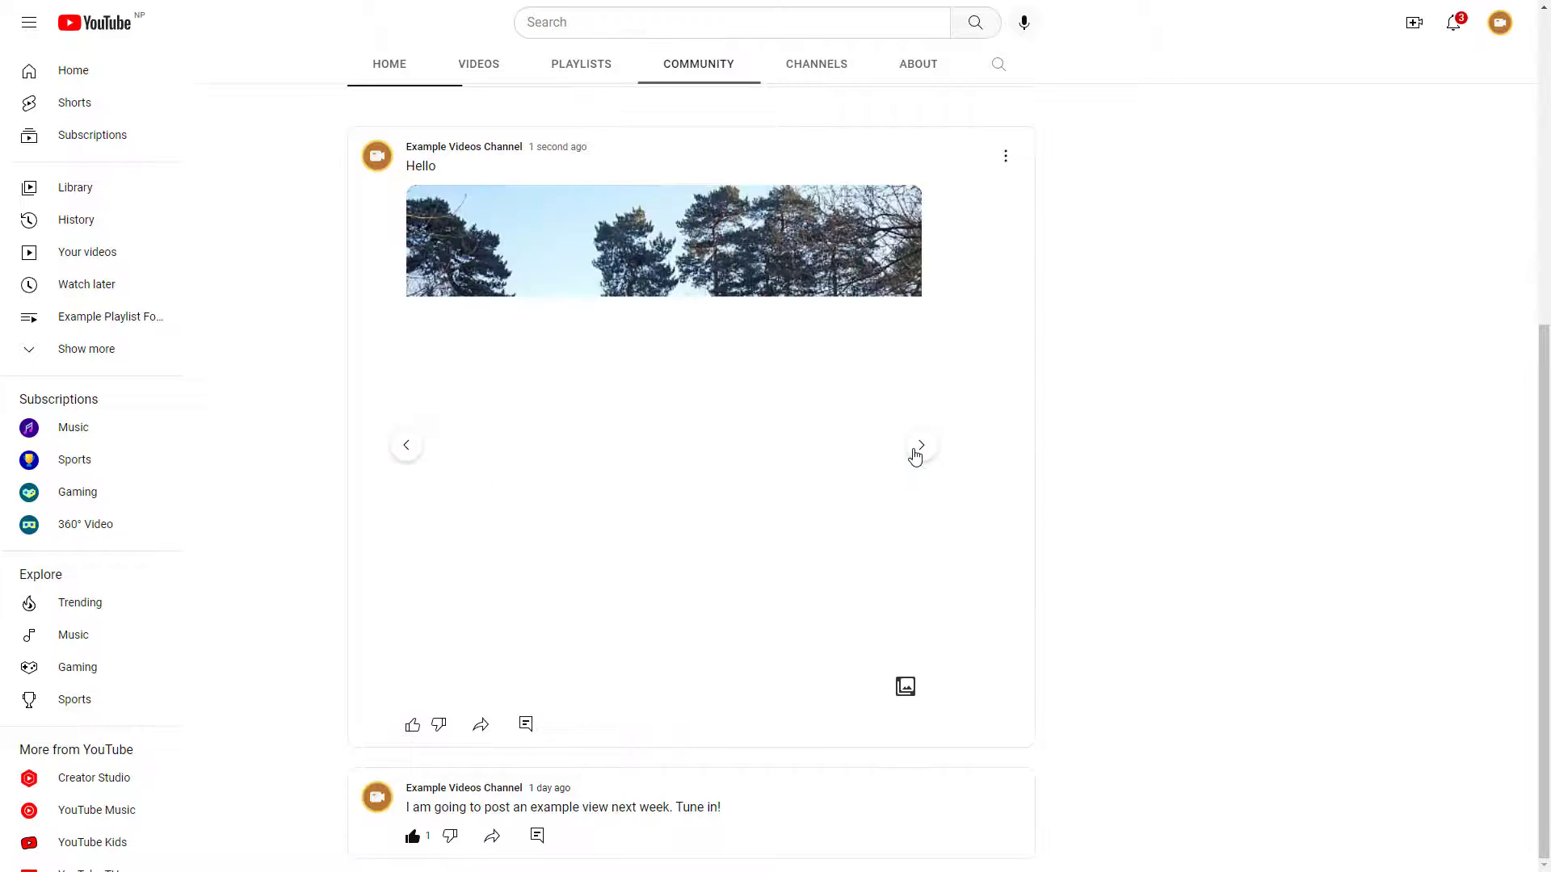
click(917, 451)
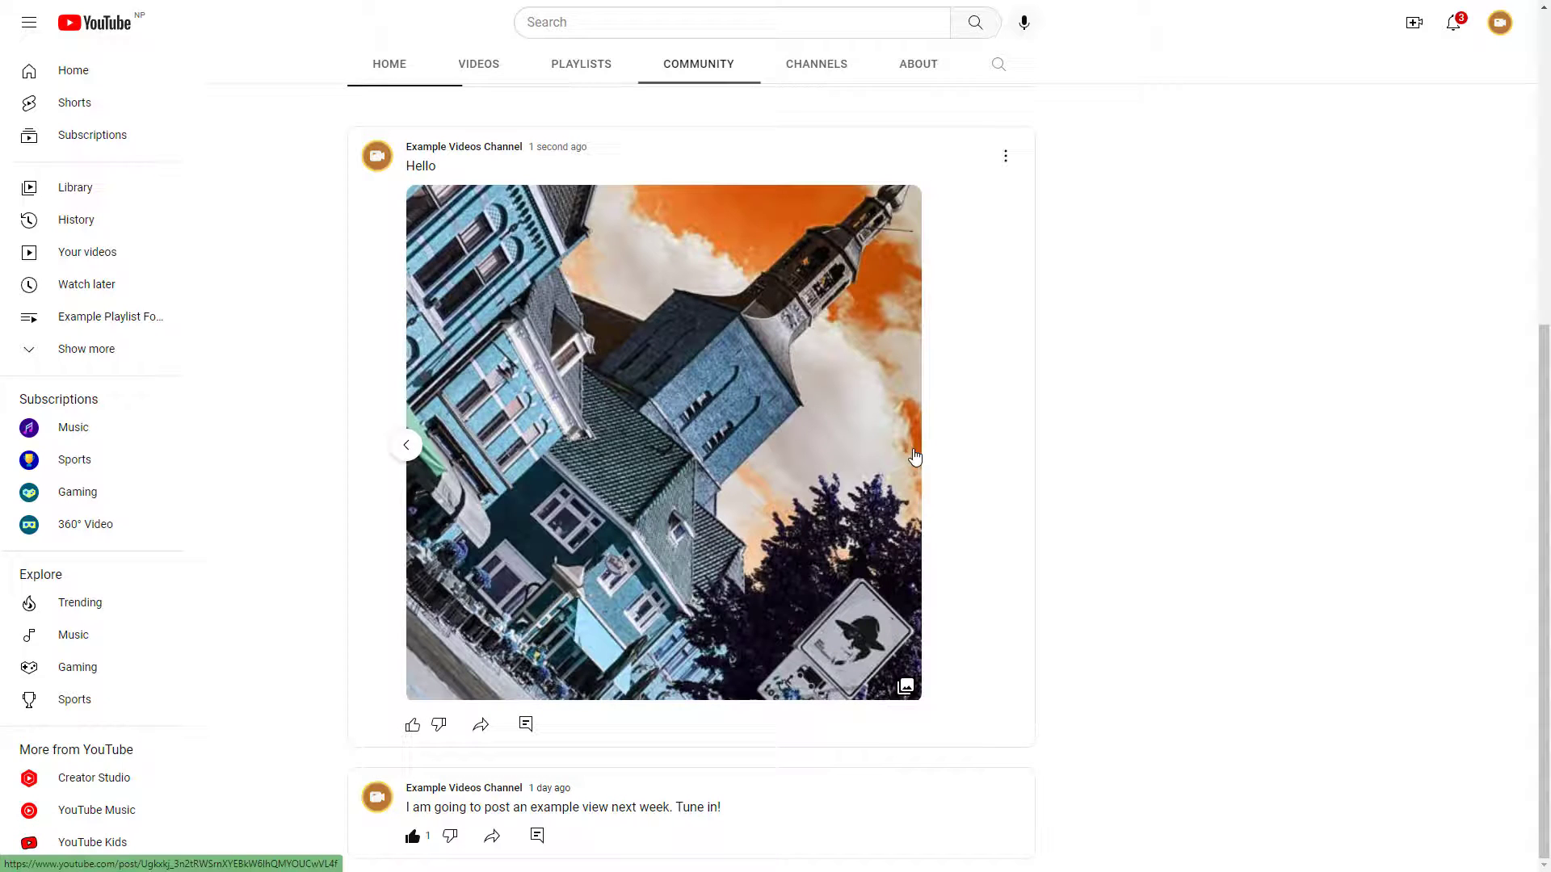
click(408, 446)
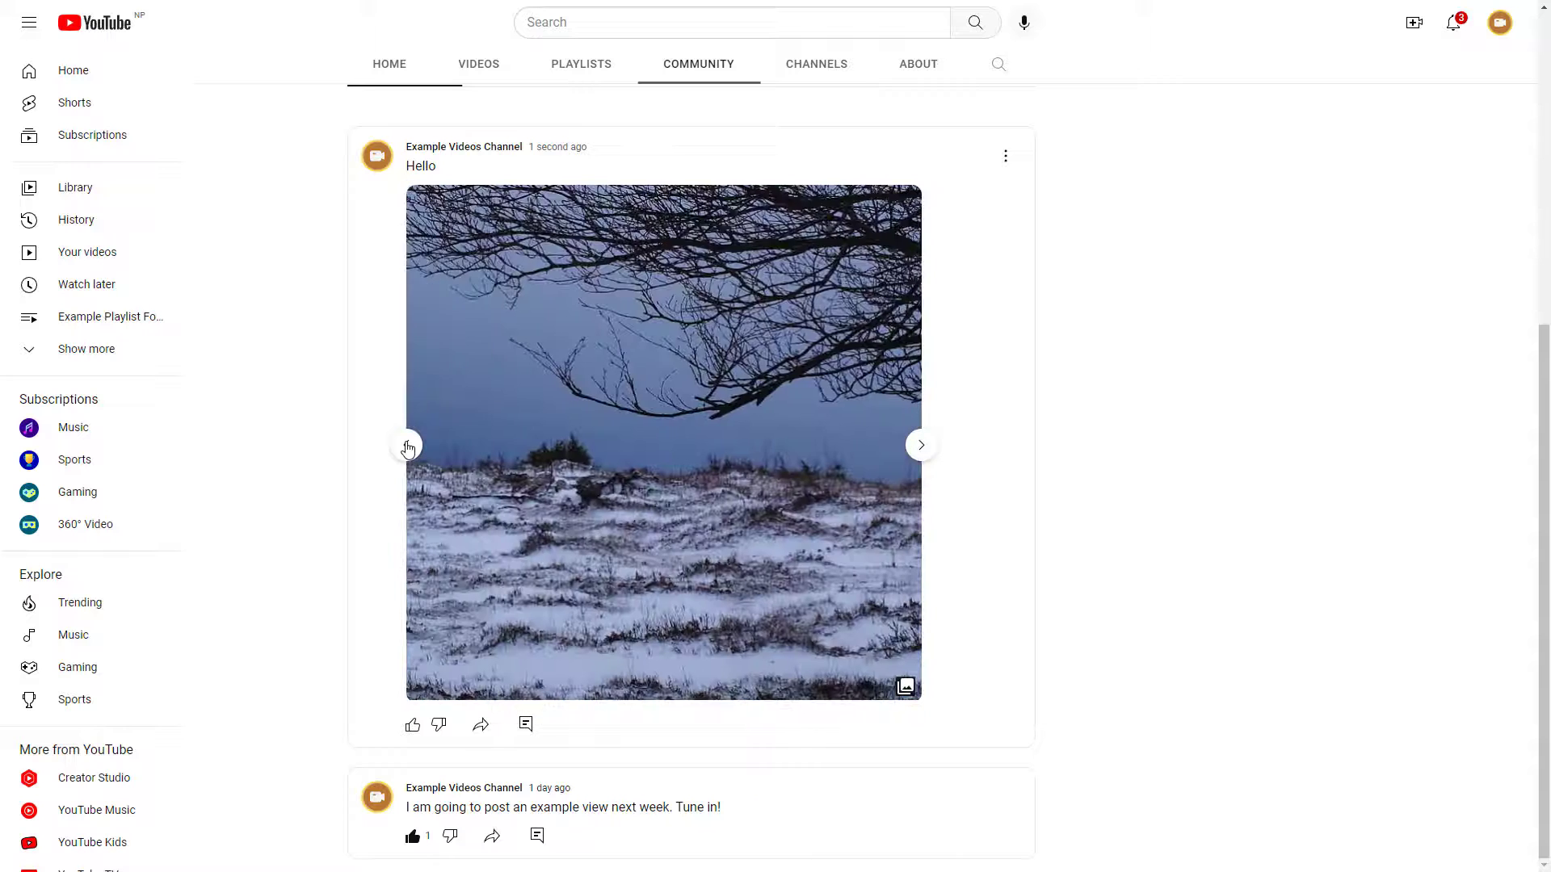
click(409, 446)
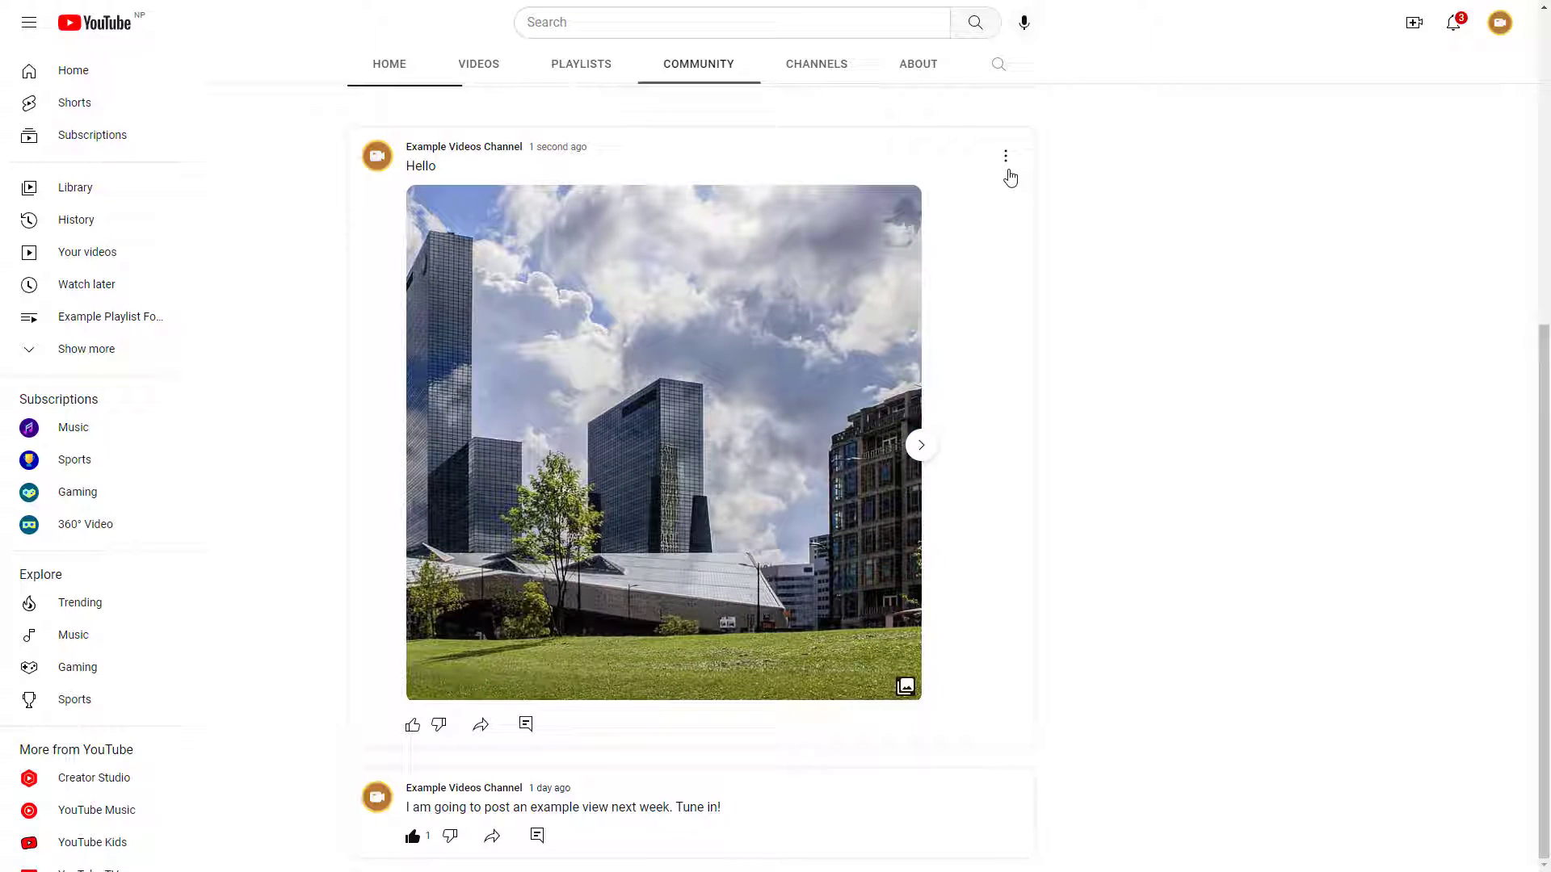
Edit the published post's text to 'Hello All' and save the change
click(1005, 155)
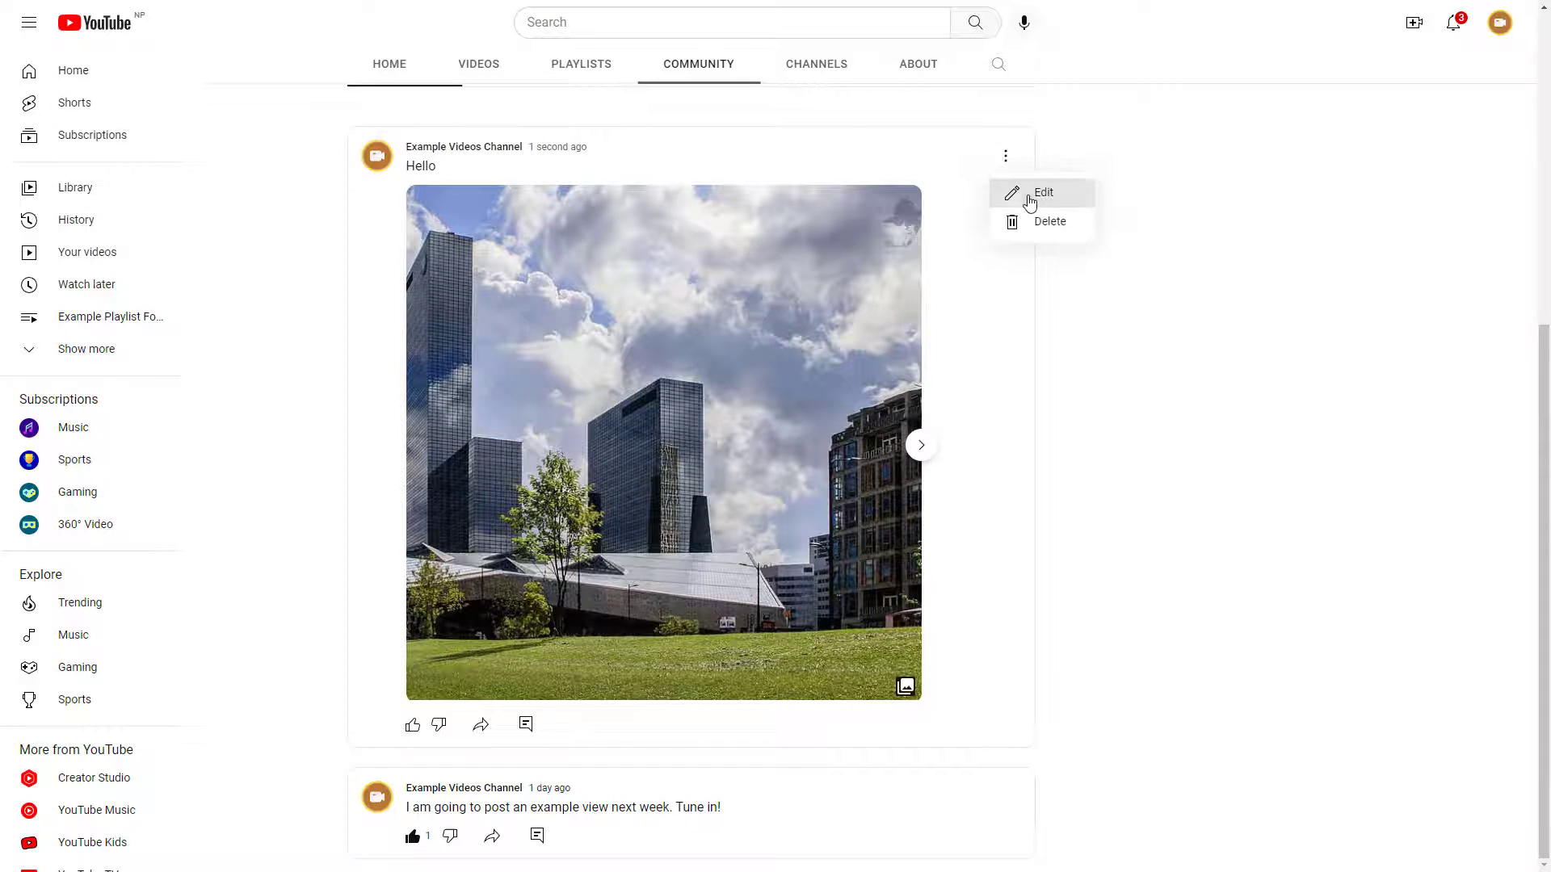
click(1028, 199)
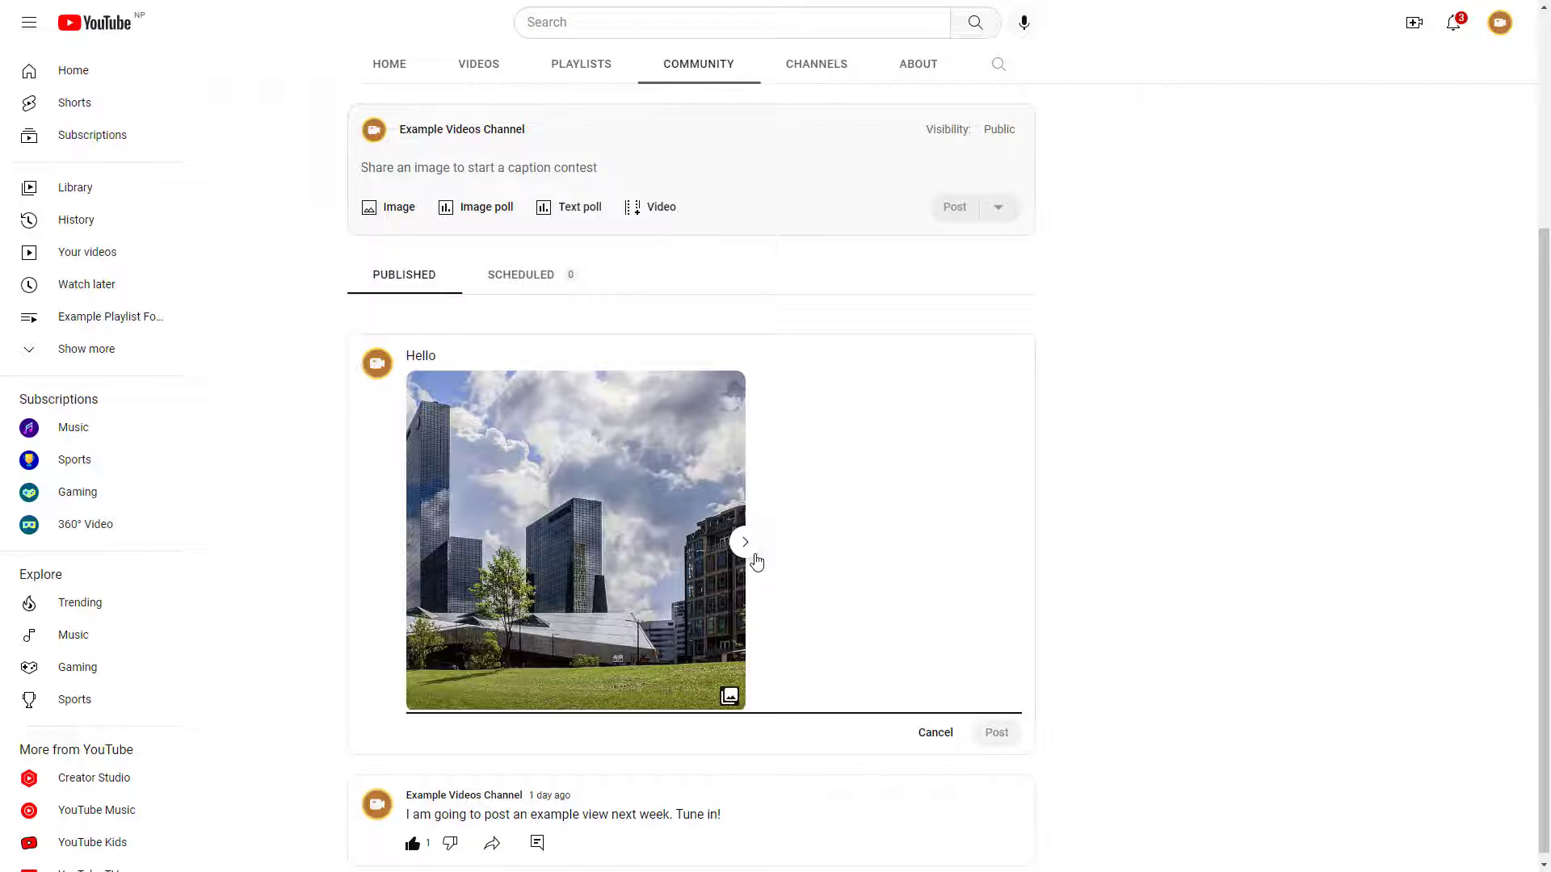
mouse_move(456, 383)
text(All)
click(625, 507)
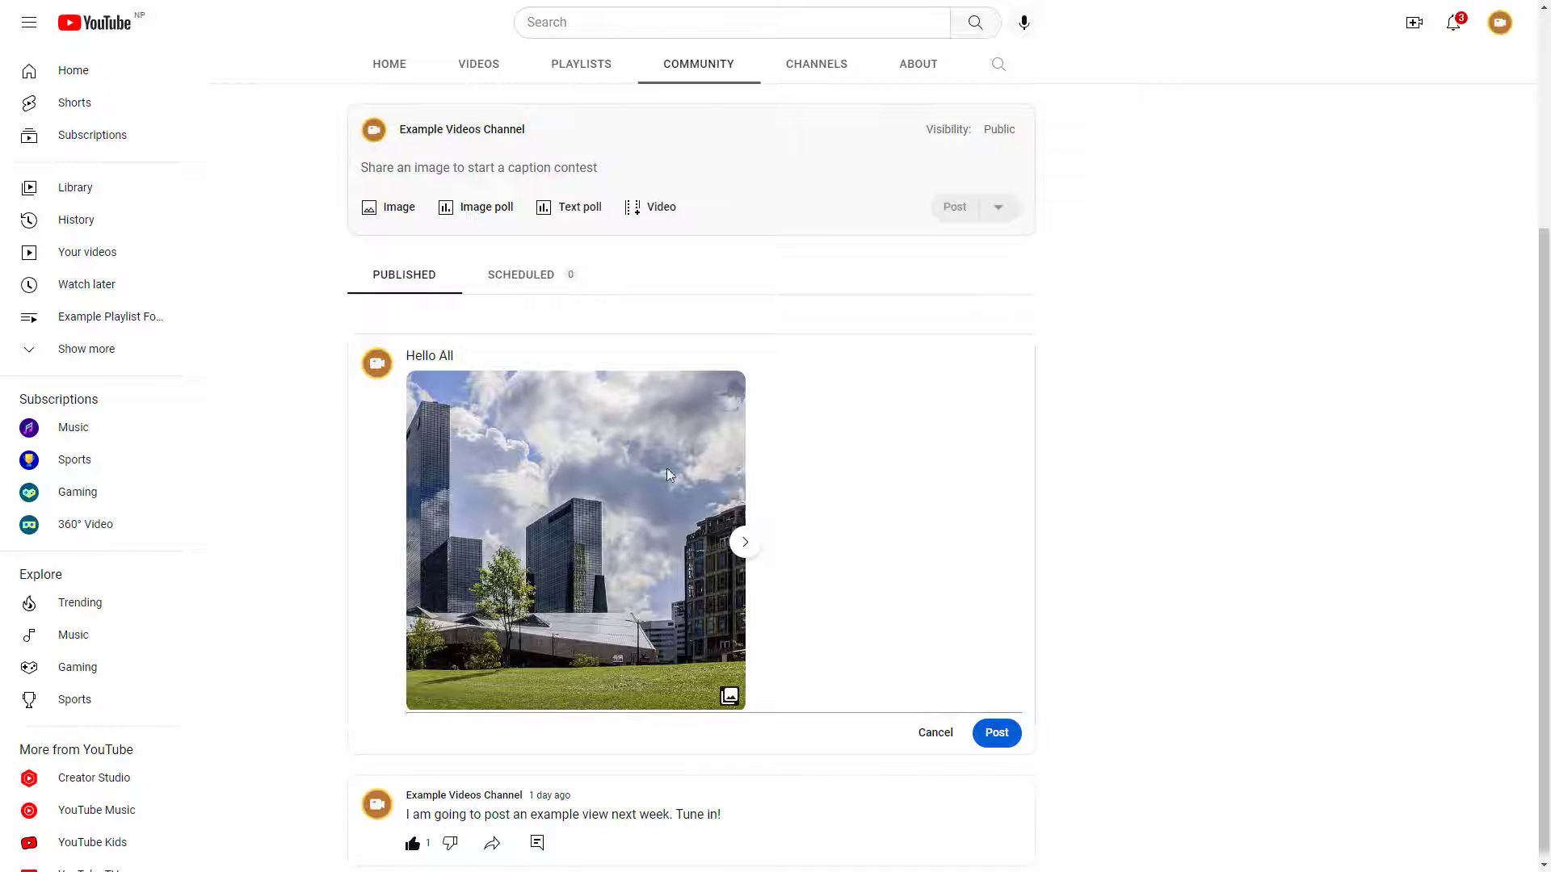
click(739, 541)
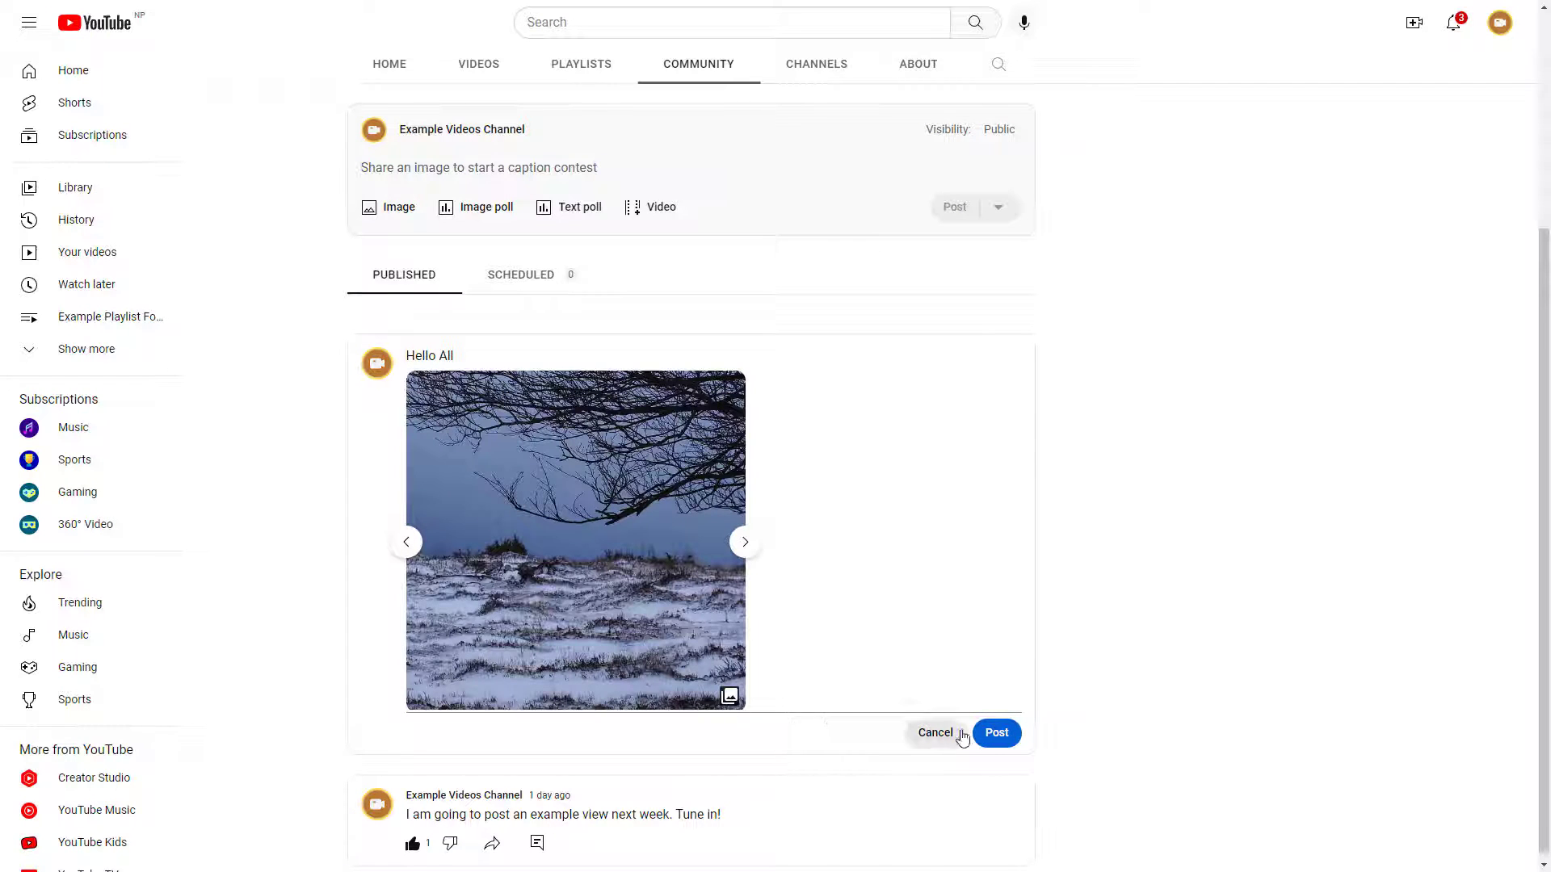
click(994, 734)
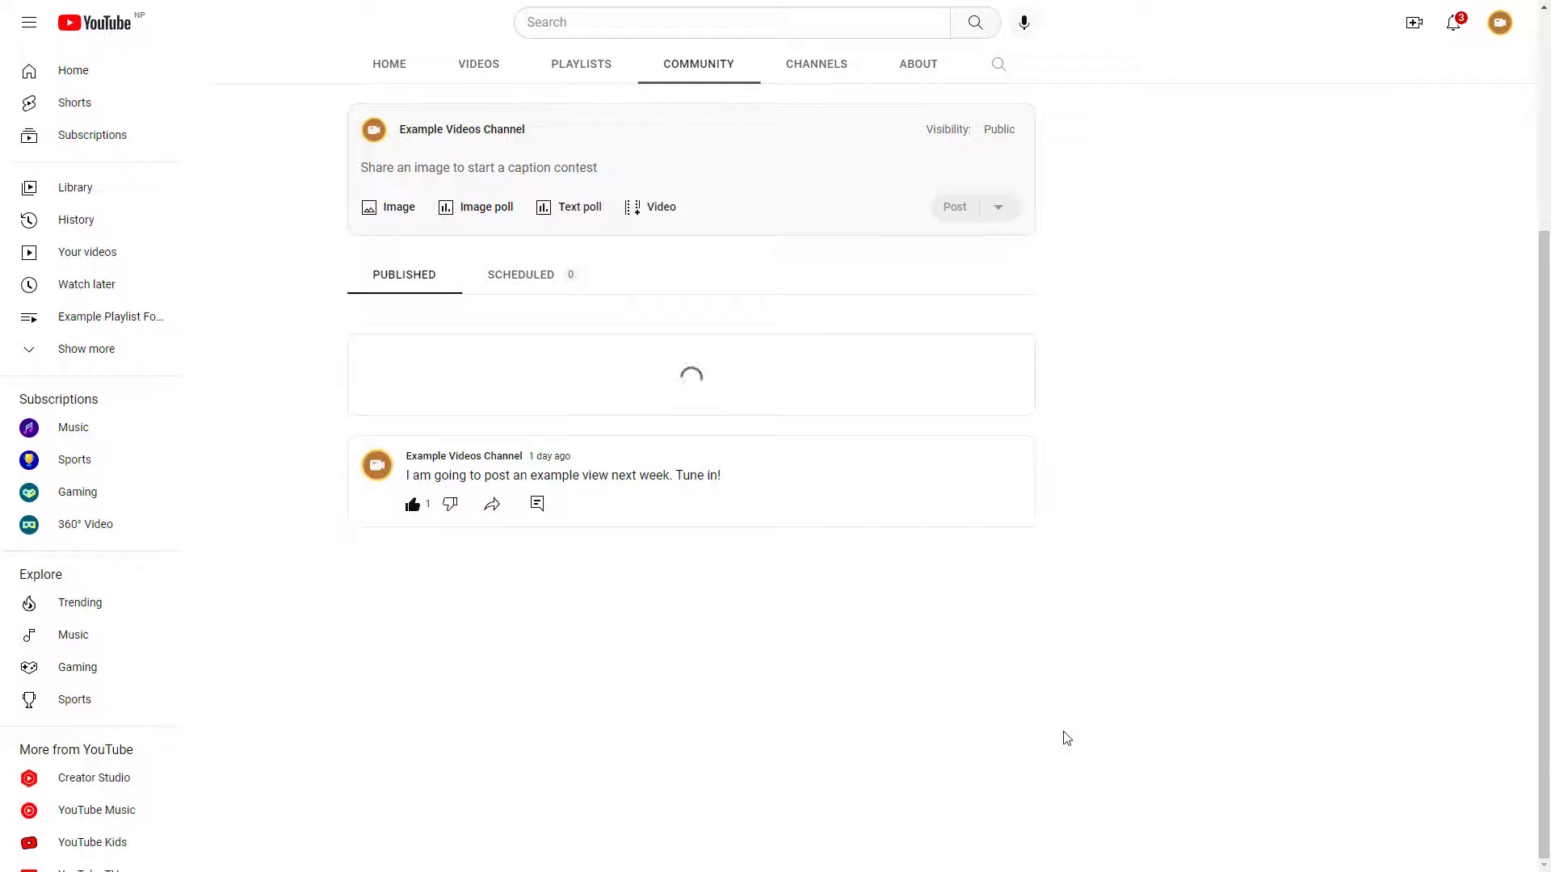